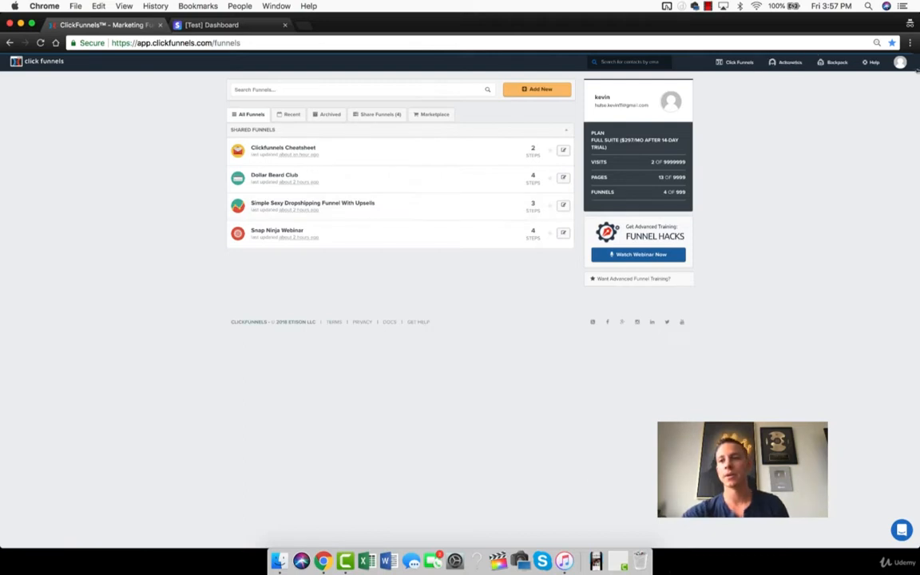
- Start adding a new Stripe account from the account's payment gateways, searching the available gateways for "stri"
mouse_move(904, 64)
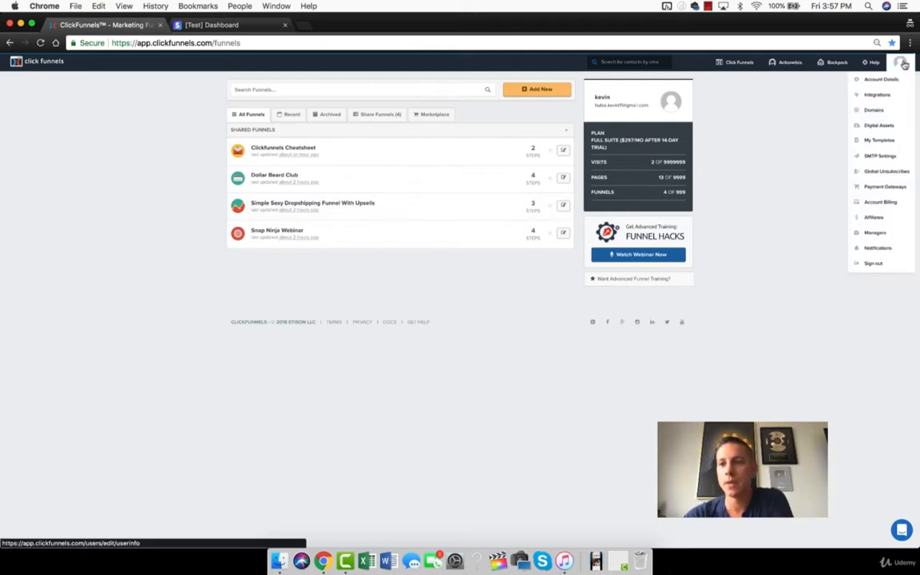
click(884, 189)
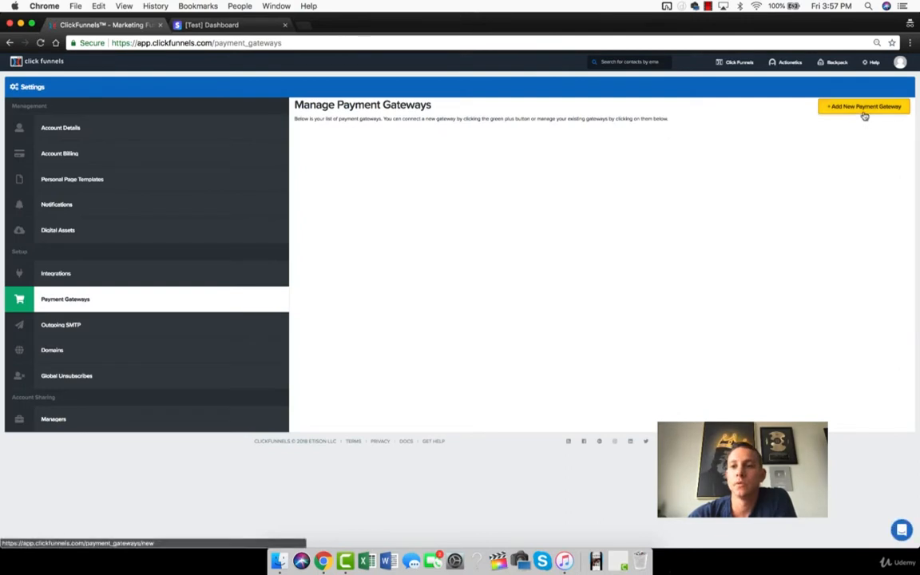
click(863, 110)
click(655, 145)
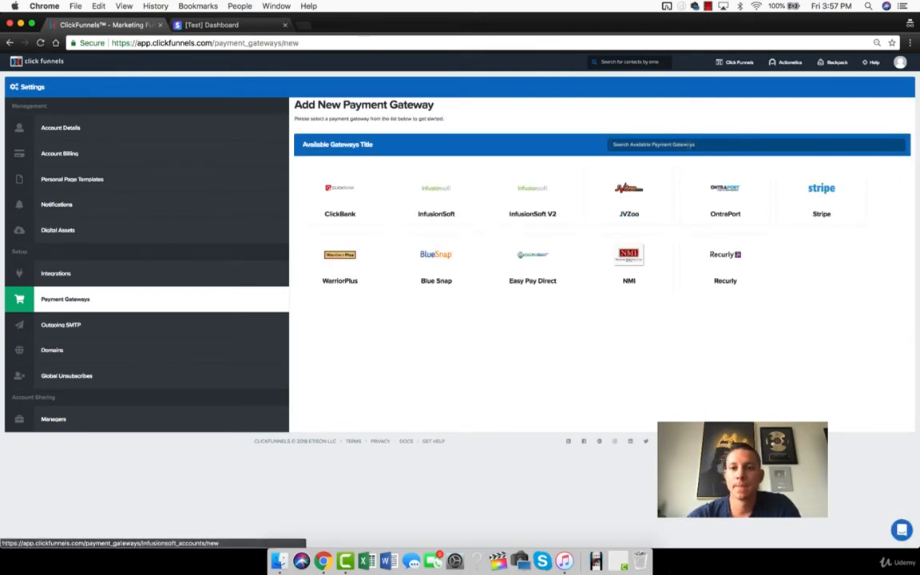
text(stripe)
click(354, 213)
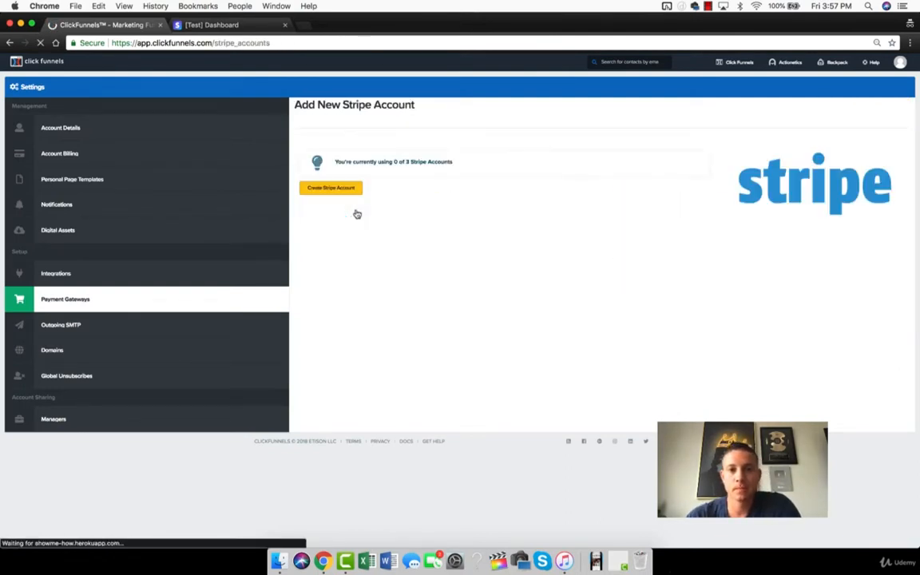
click(340, 190)
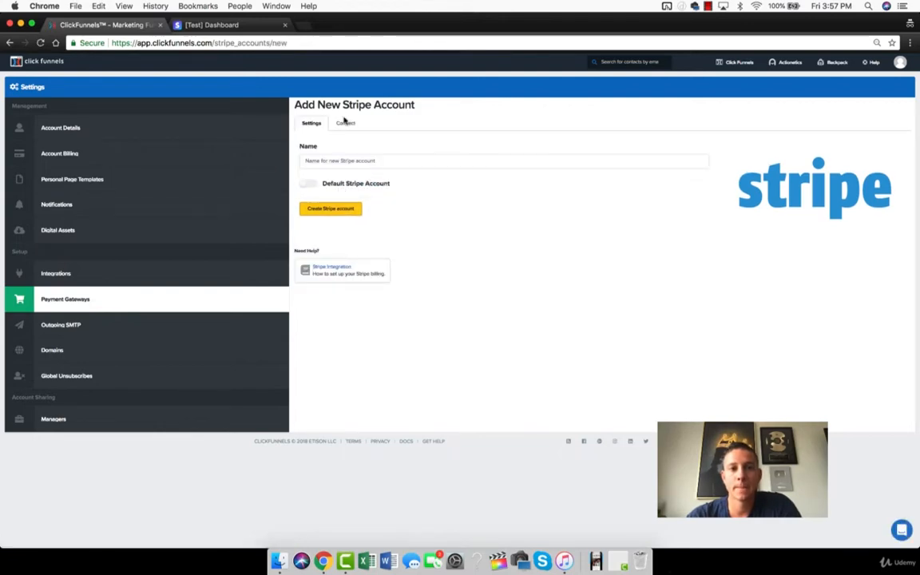
- Name the new Stripe account "whatsup", create it and connect it with Stripe
click(333, 159)
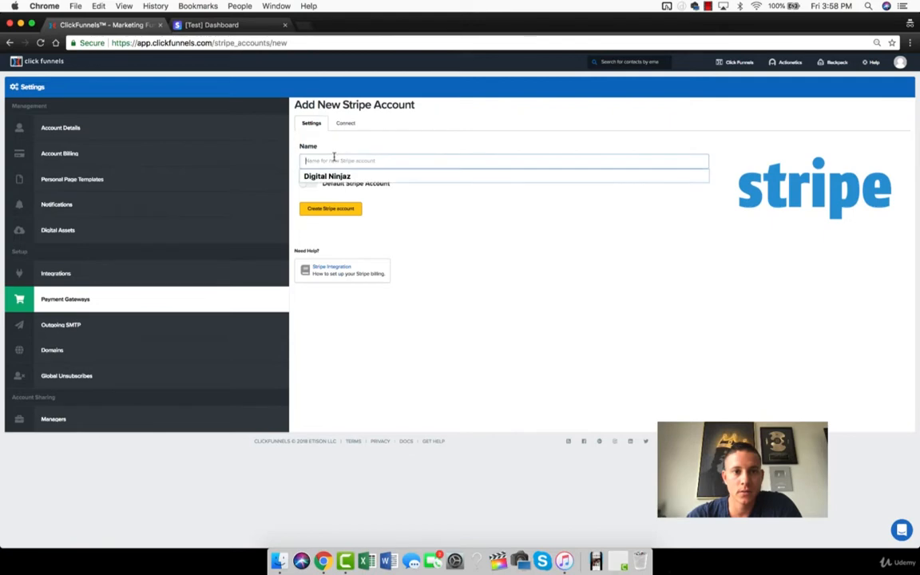
text(d)
key(BackSpace)
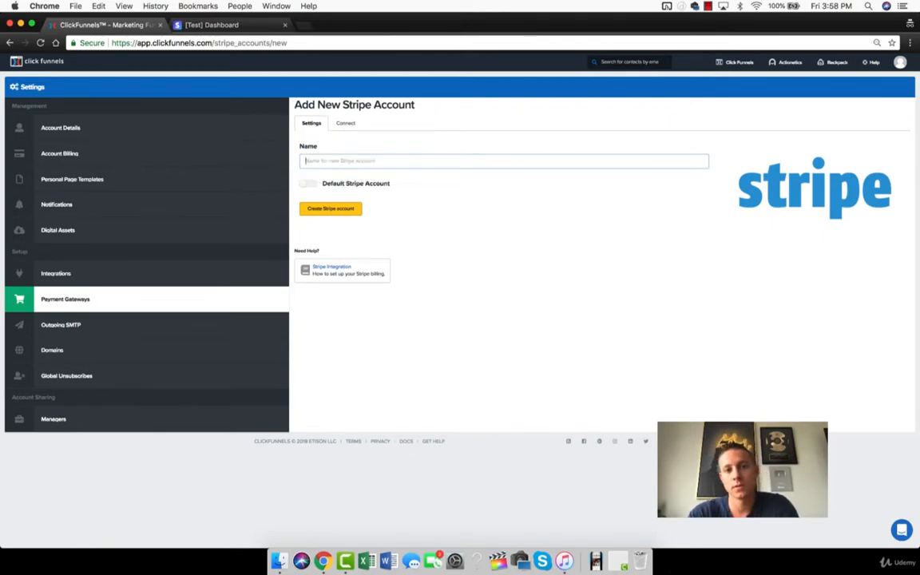
text(whatsup)
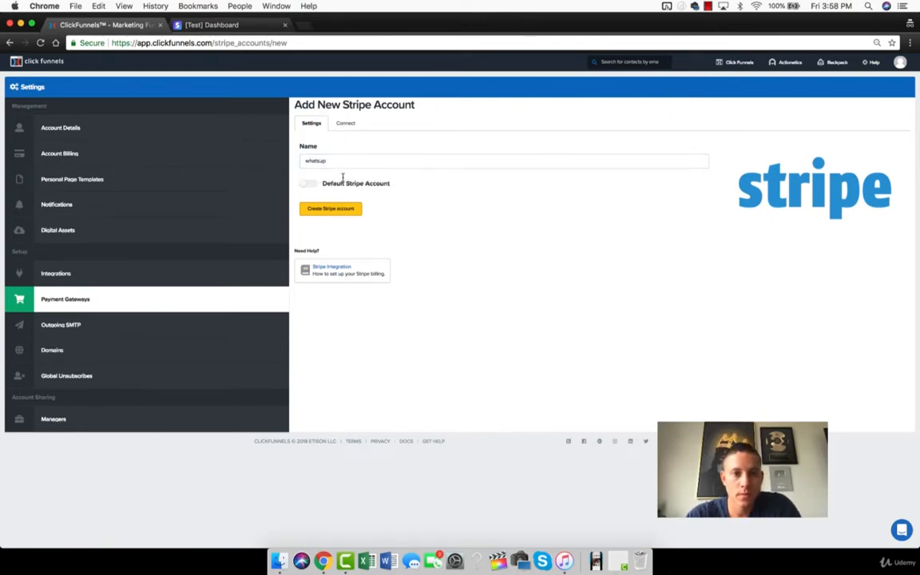
click(332, 208)
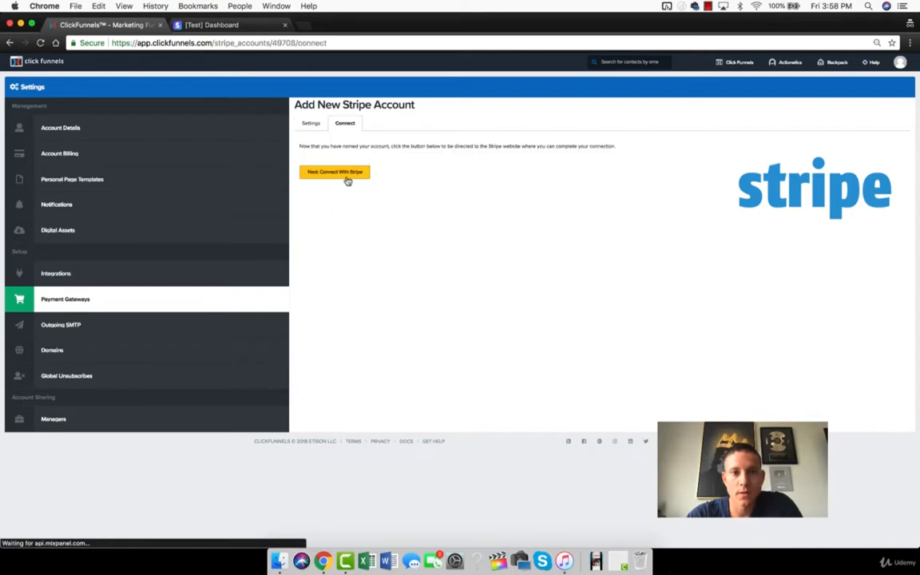
click(351, 172)
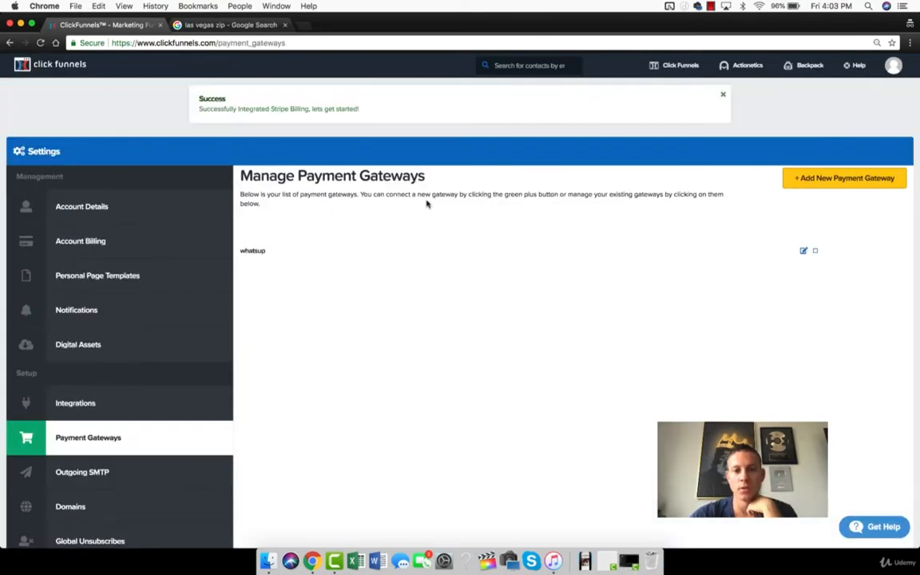
- Close the Las Vegas zip search page and open stripe.com in a new browser tab
click(880, 39)
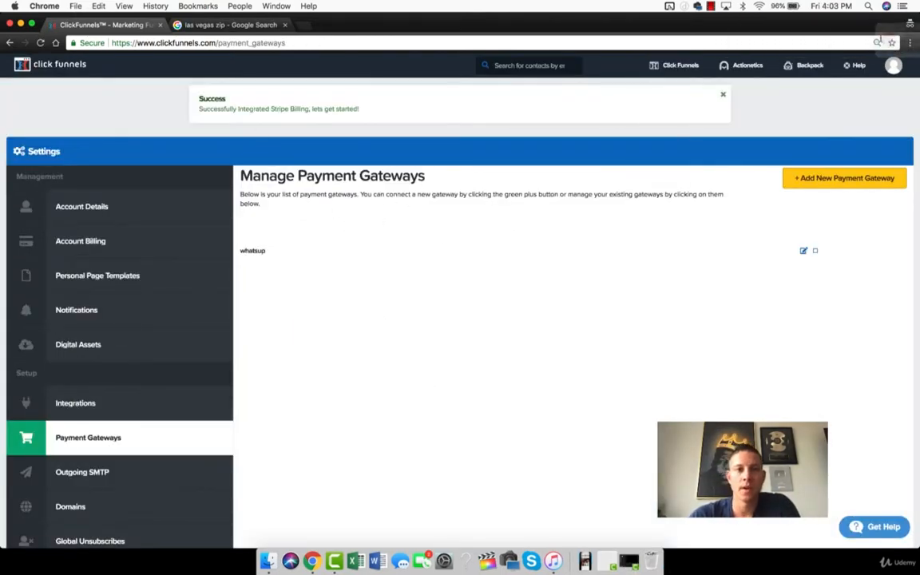
click(228, 25)
click(69, 28)
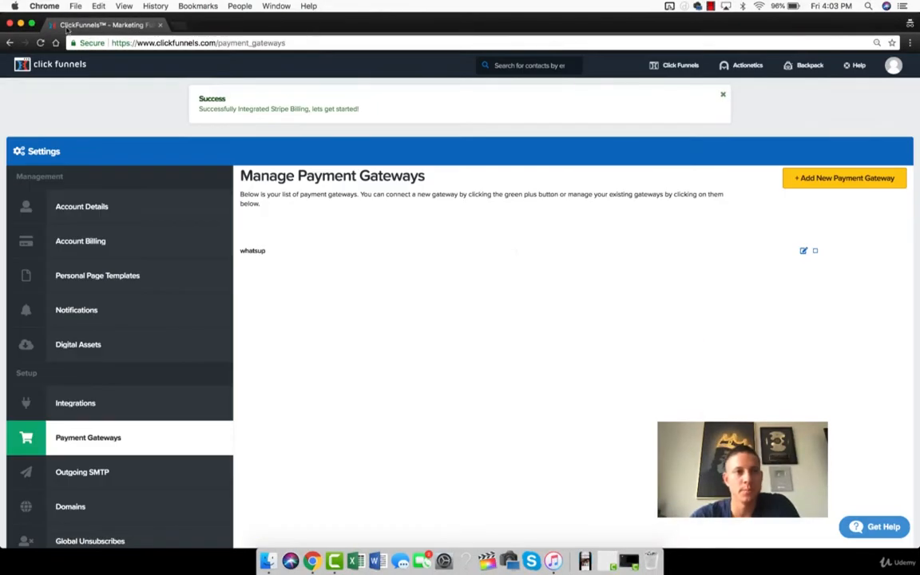
click(177, 25)
text(stripe.com)
key(Return)
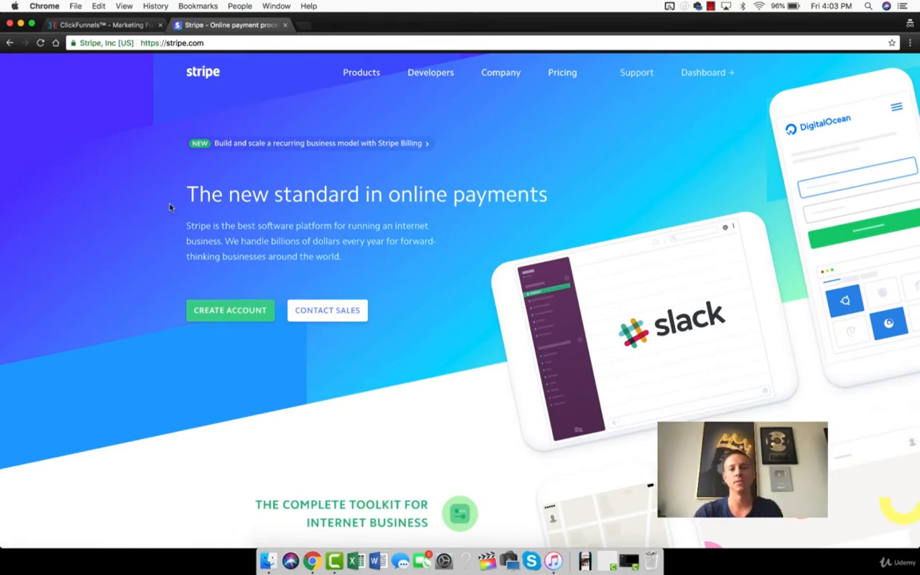
- Return to ClickFunnels, open the Simple Sexy Dropshipping Funnel With Upsells and show the products of its Order Form With Quantities step
click(117, 26)
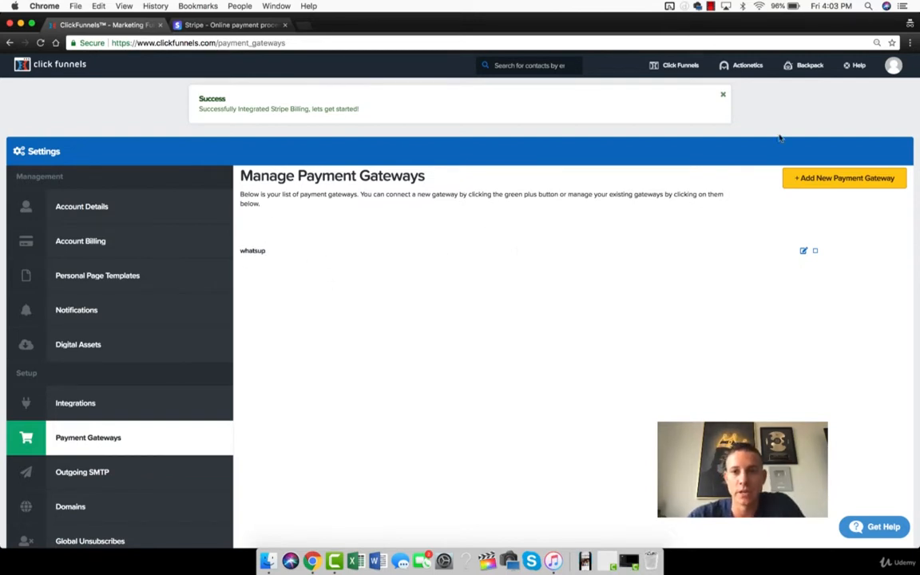
mouse_move(675, 71)
click(677, 88)
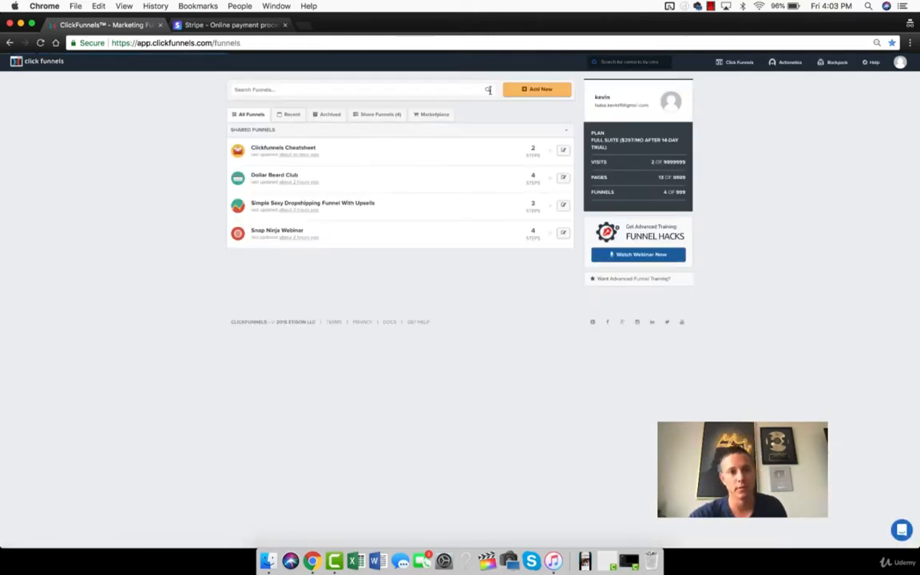
click(346, 205)
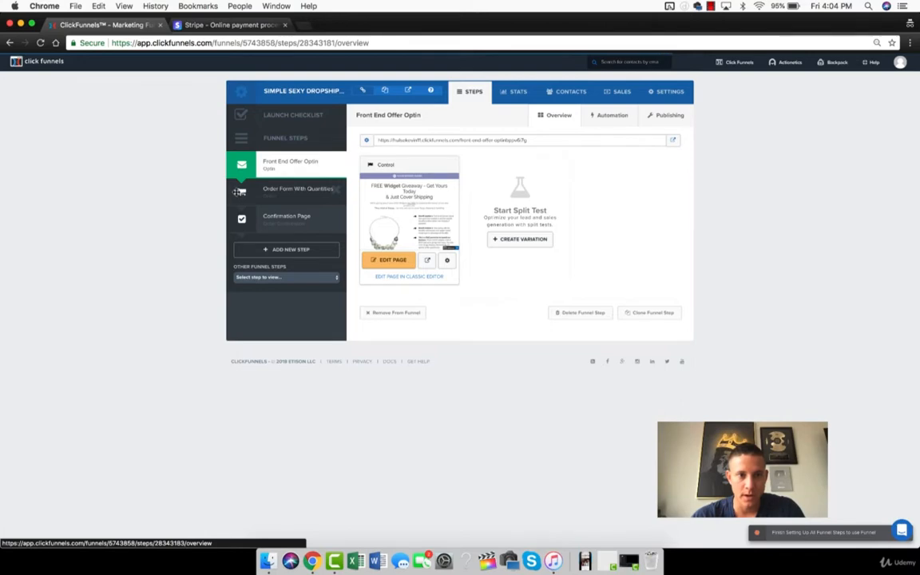
click(269, 192)
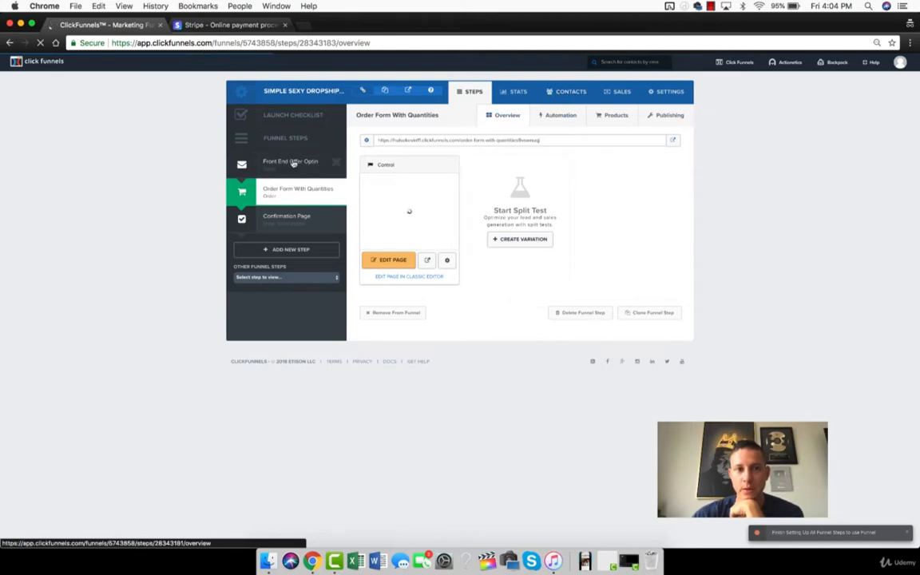
click(294, 163)
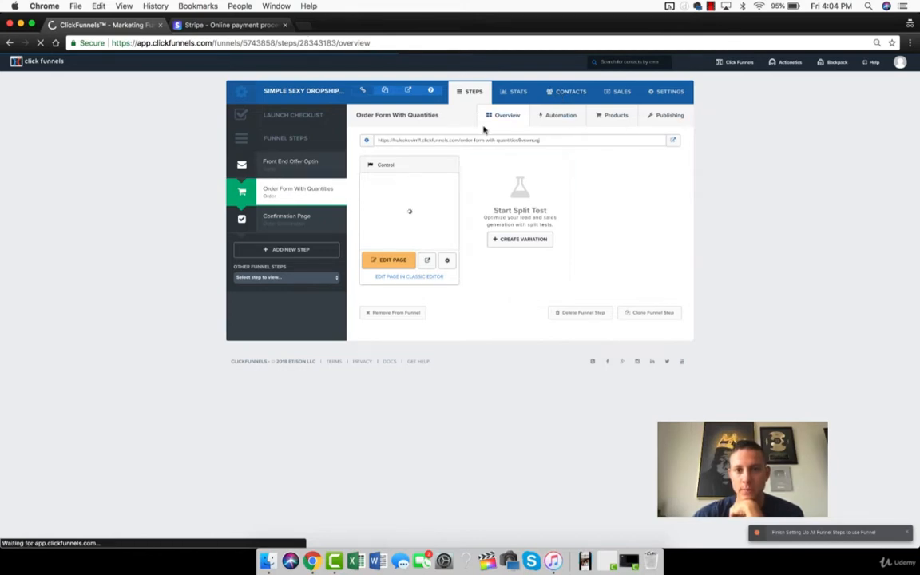
click(274, 187)
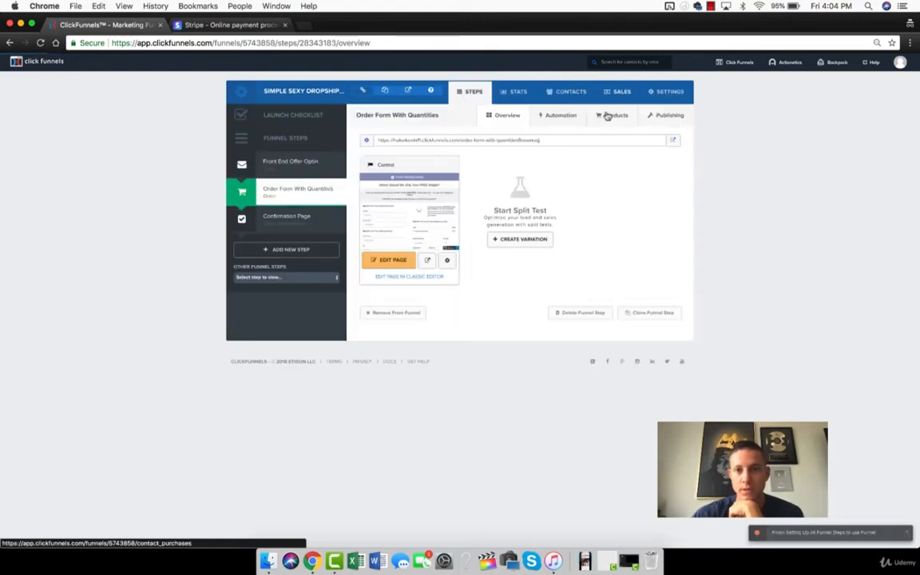
click(609, 117)
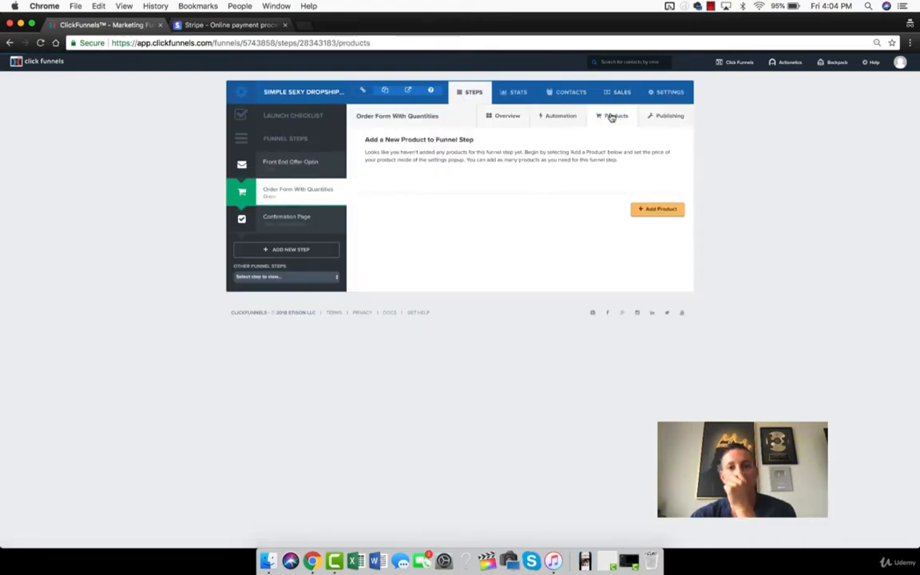
- Start a new product named "test", billed through the whatsup Stripe account, with an amount of 97.00
click(659, 209)
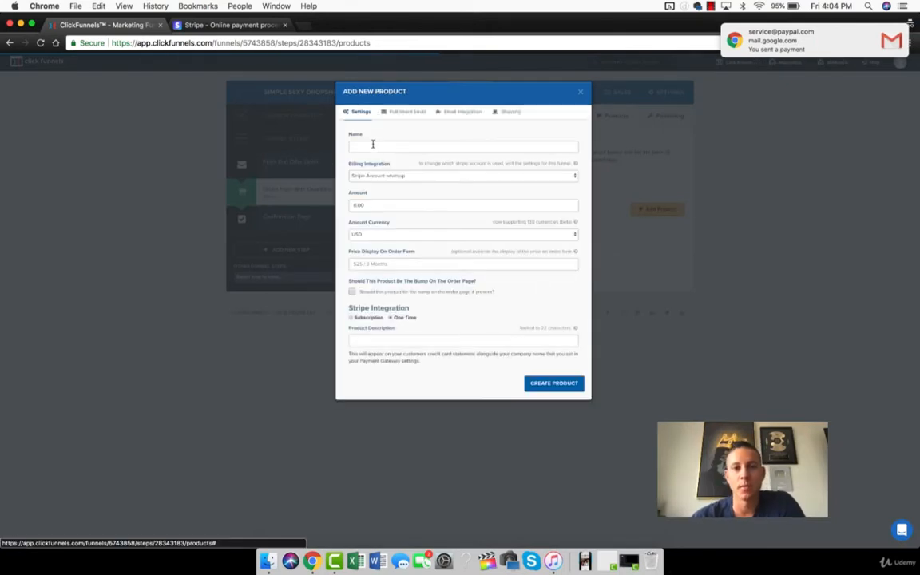
click(372, 143)
key(Escape)
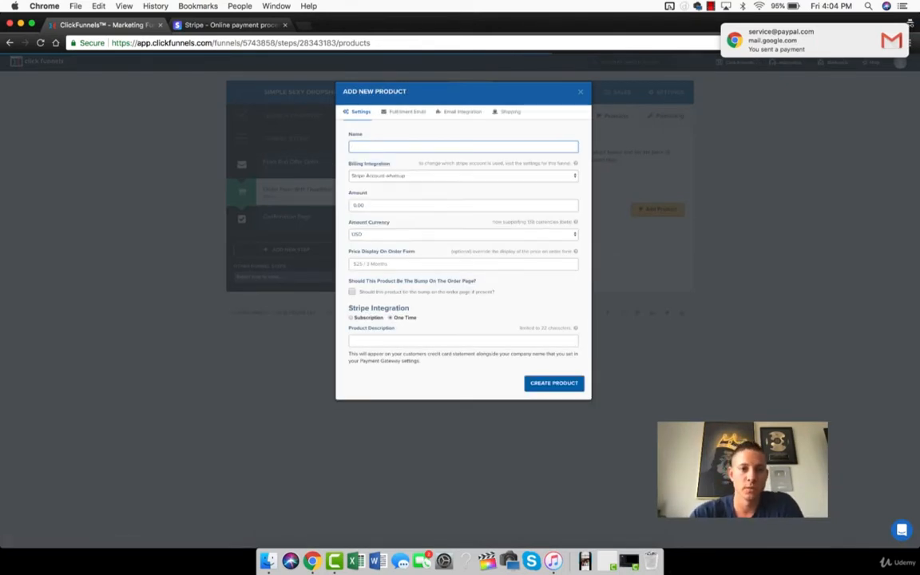
click(353, 177)
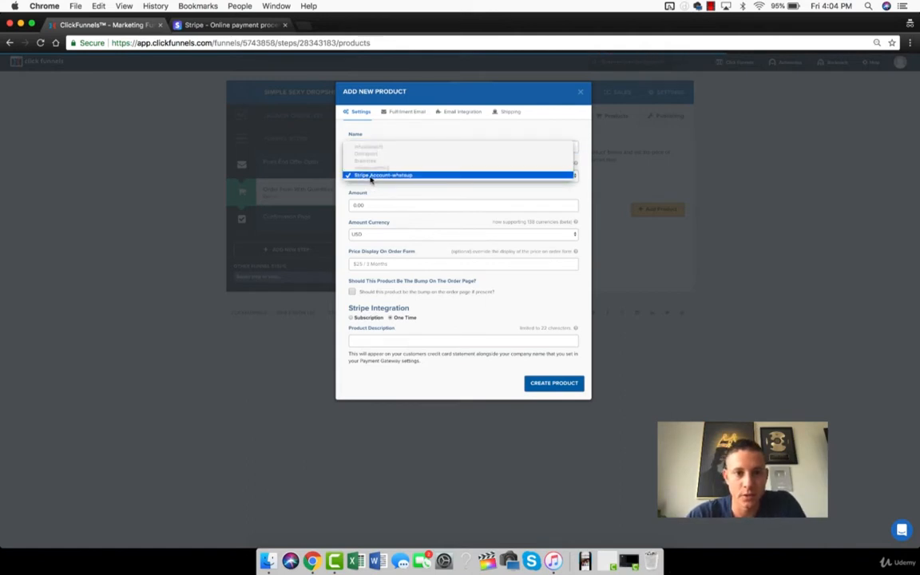
click(371, 176)
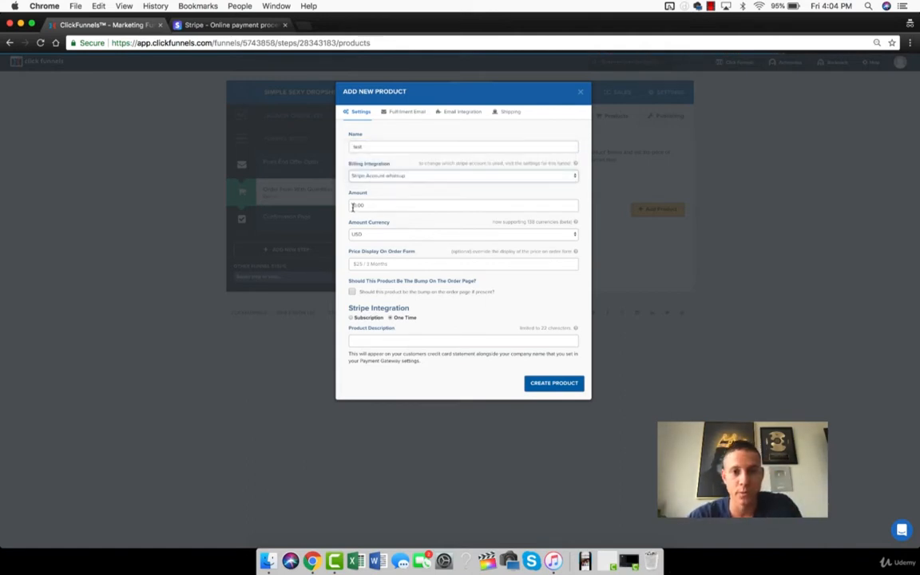
click(352, 206)
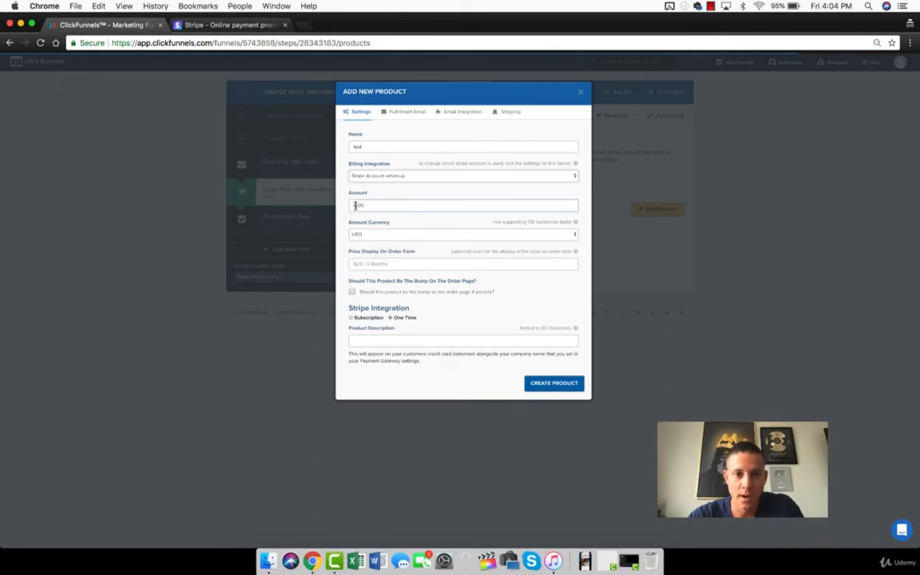
click(435, 287)
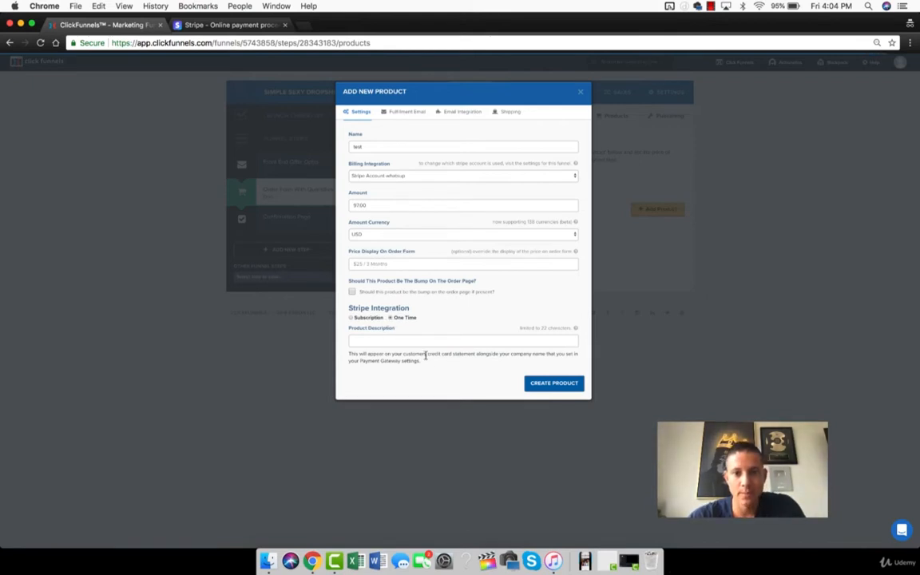
- Enter "Widget" as the product description shown on card statements and create the product
click(375, 341)
drag(378, 354, 513, 363)
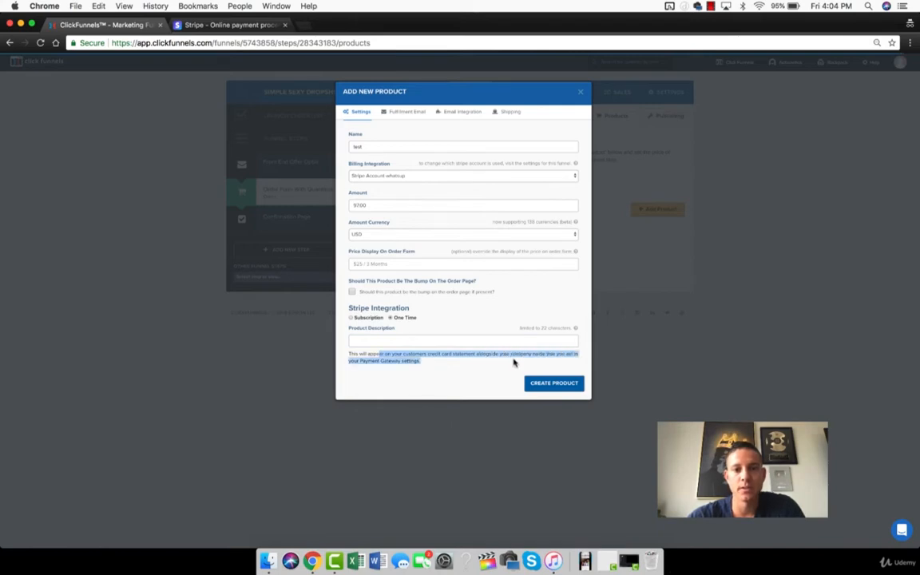
click(424, 368)
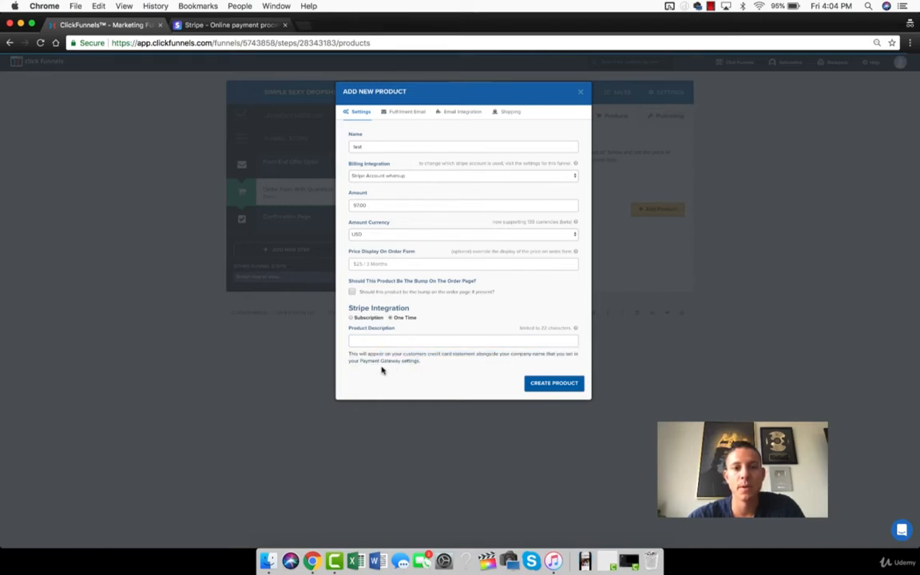
click(374, 342)
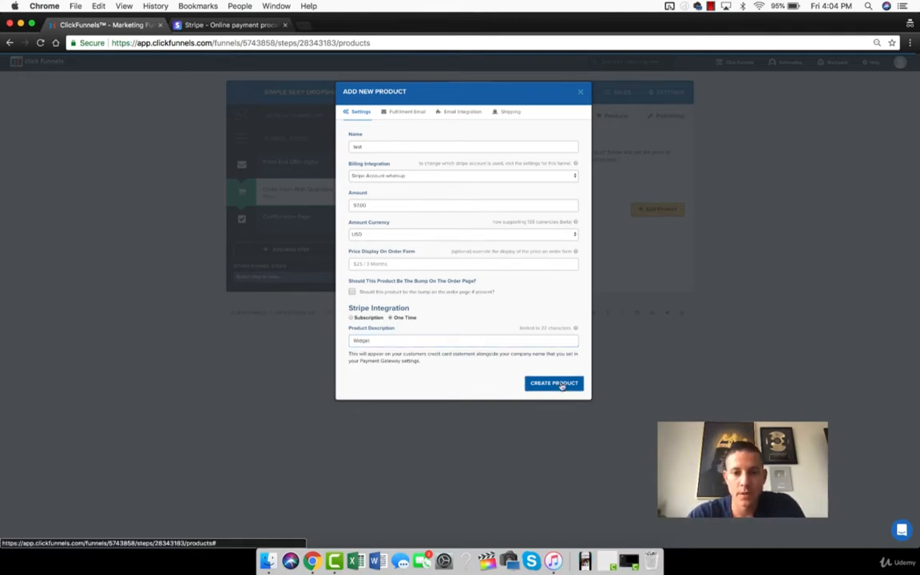
click(558, 383)
- Preview the Order Form With Quantities page and examine its order summary for the test product
click(279, 191)
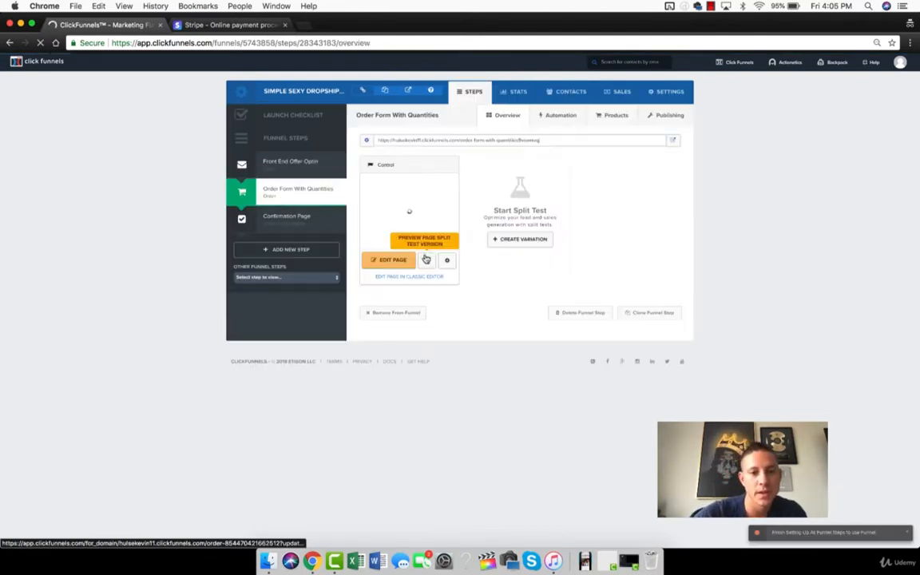
click(426, 264)
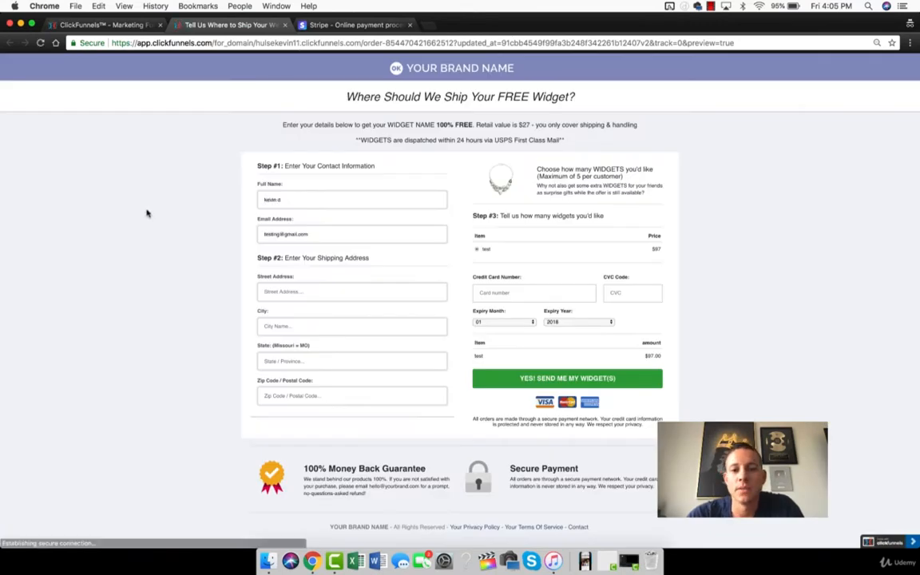
drag(472, 343, 650, 356)
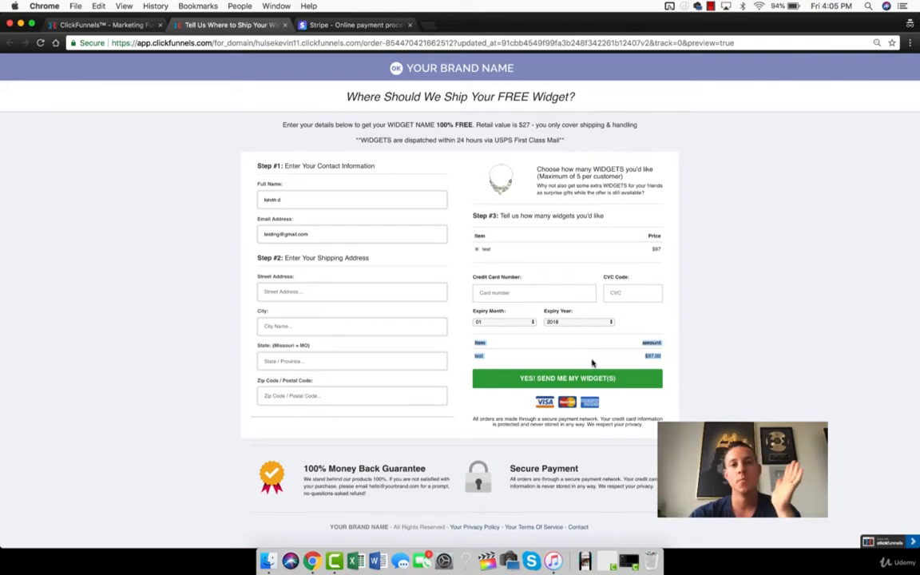
click(497, 362)
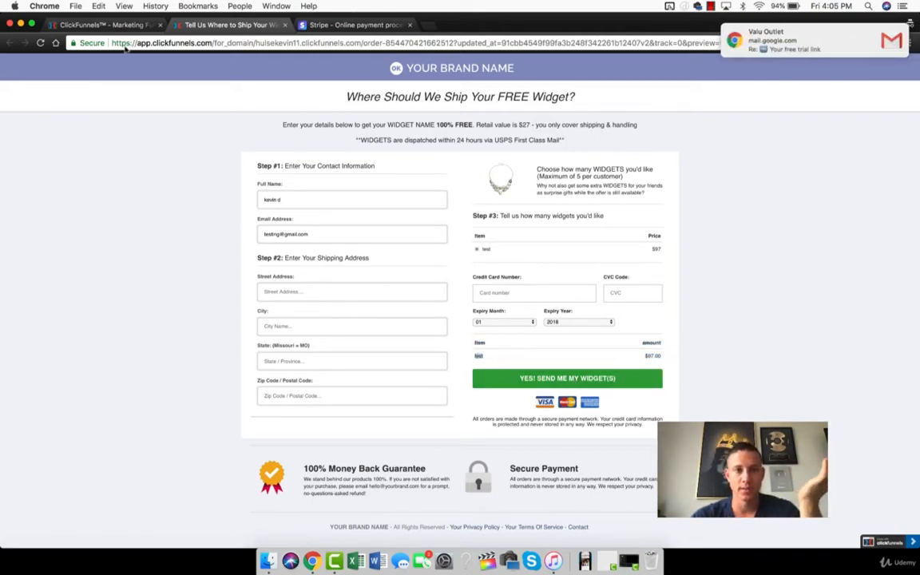
- Rename the order form's test product to "WHATSUP!!!" and update the product
click(80, 24)
click(611, 115)
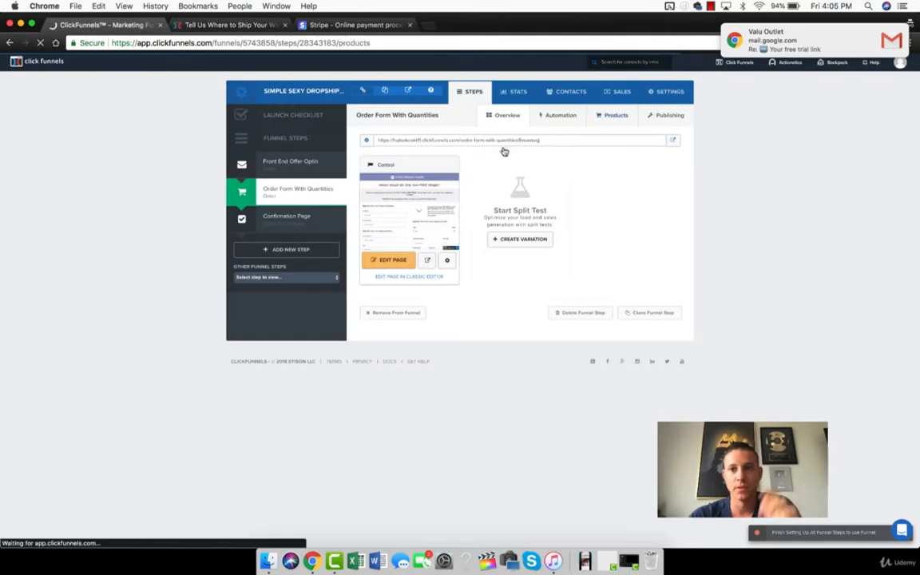
click(631, 171)
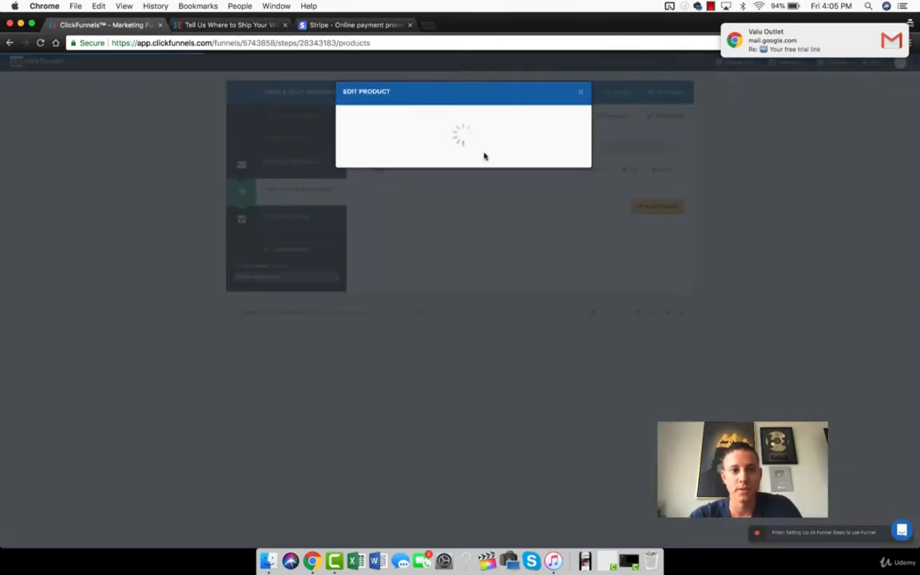
double_click(357, 146)
text(Whi)
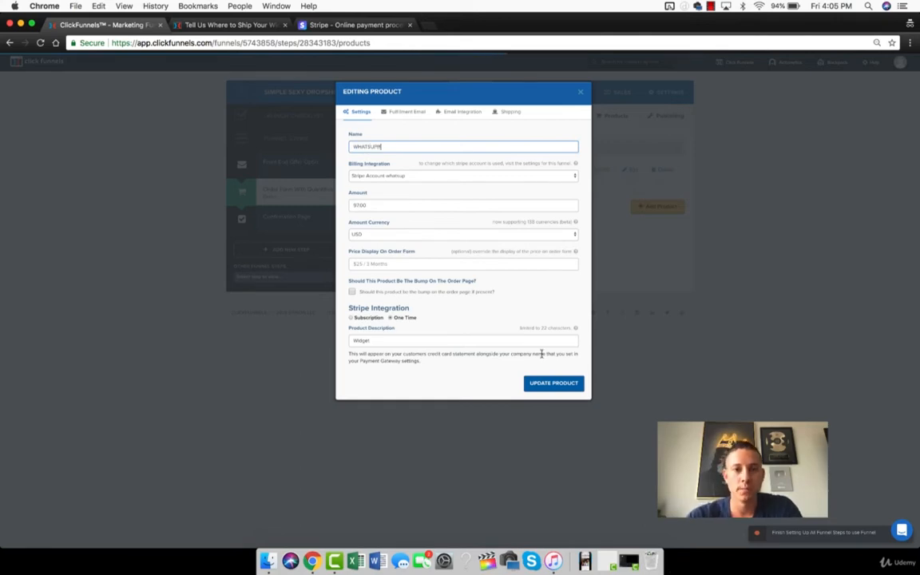
click(551, 384)
- Reload the order form preview, examine the product name and card payment fields, and return to the funnel's product list
click(234, 24)
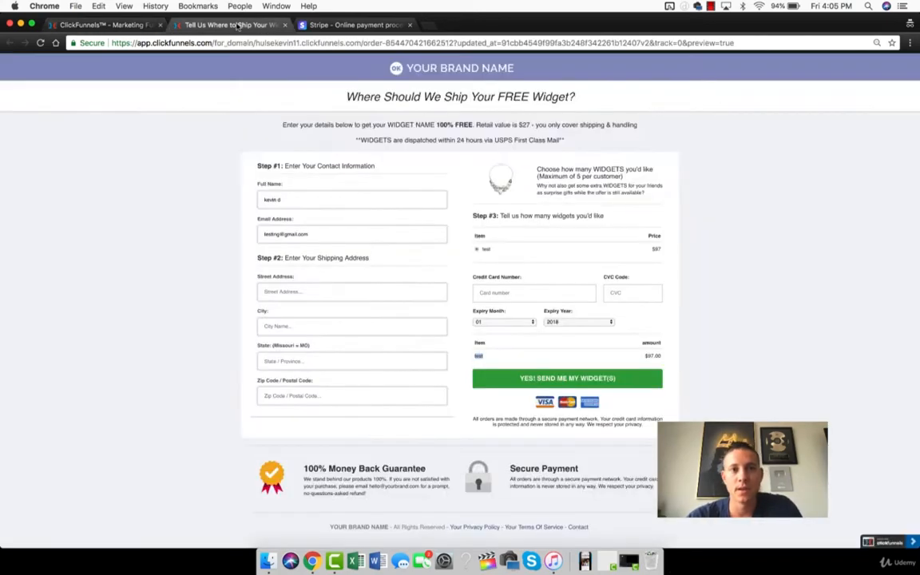
key(super+r)
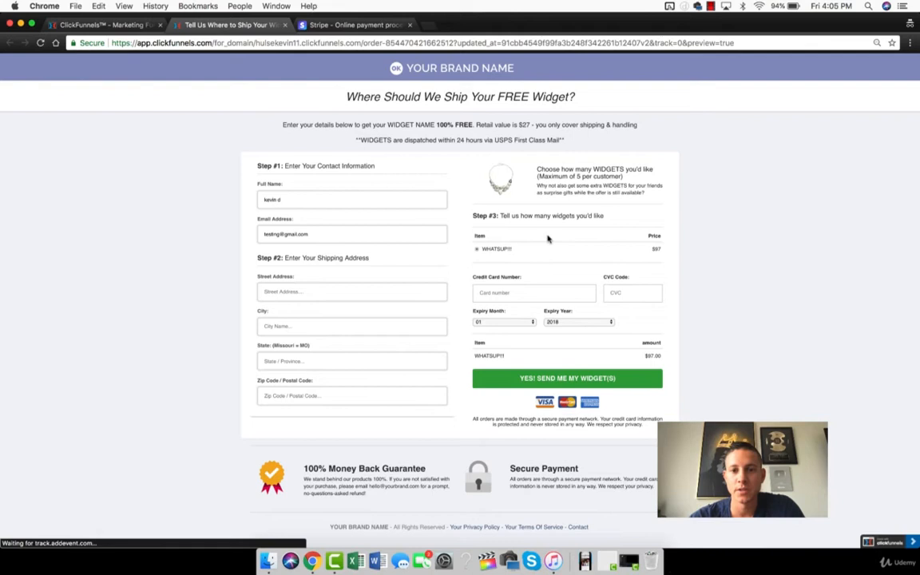
double_click(489, 356)
click(808, 243)
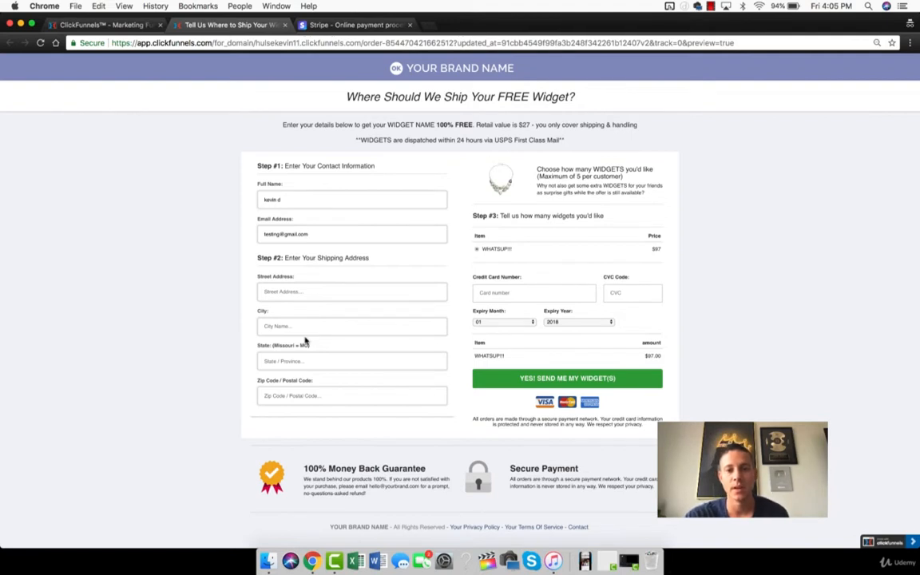
click(503, 291)
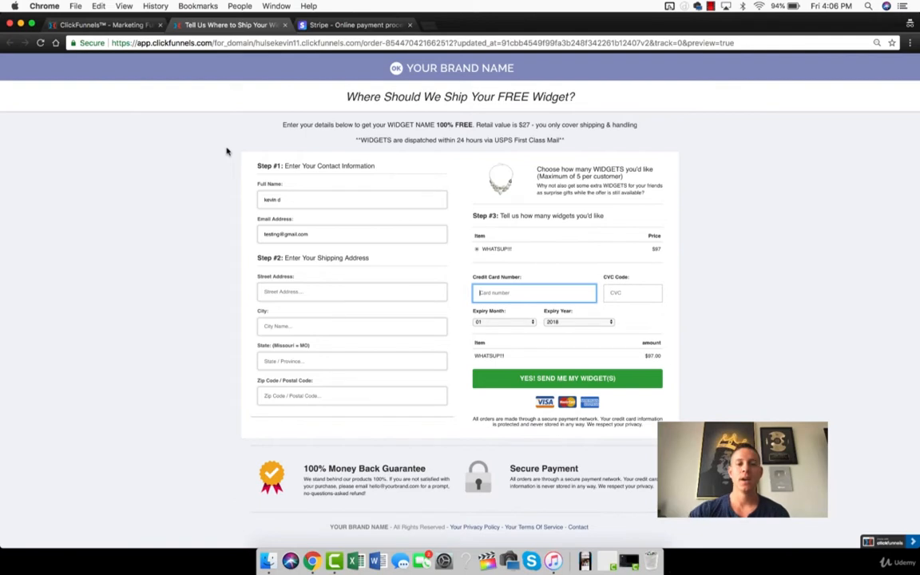
click(118, 27)
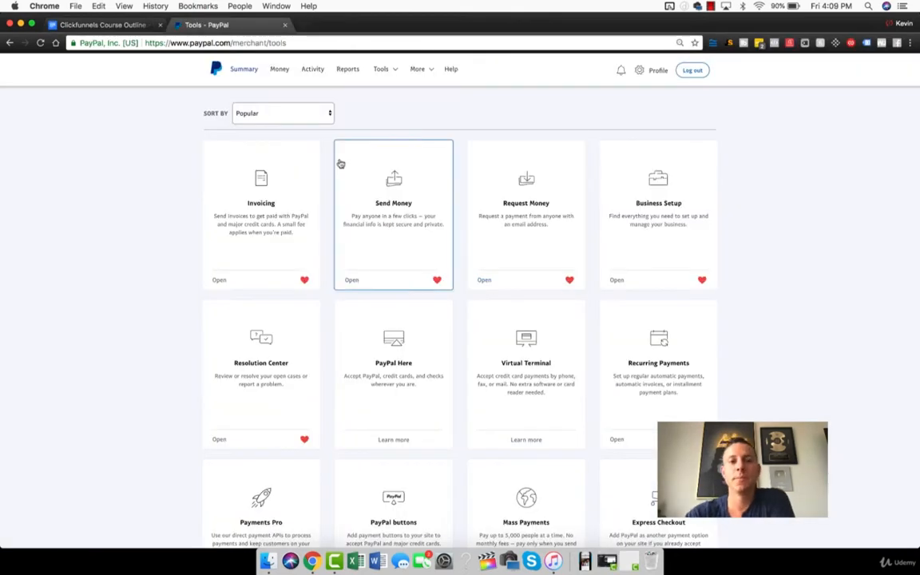
- Switch to PayPal, open the saved payment buttons from the merchant tools and start creating a new button
mouse_move(382, 74)
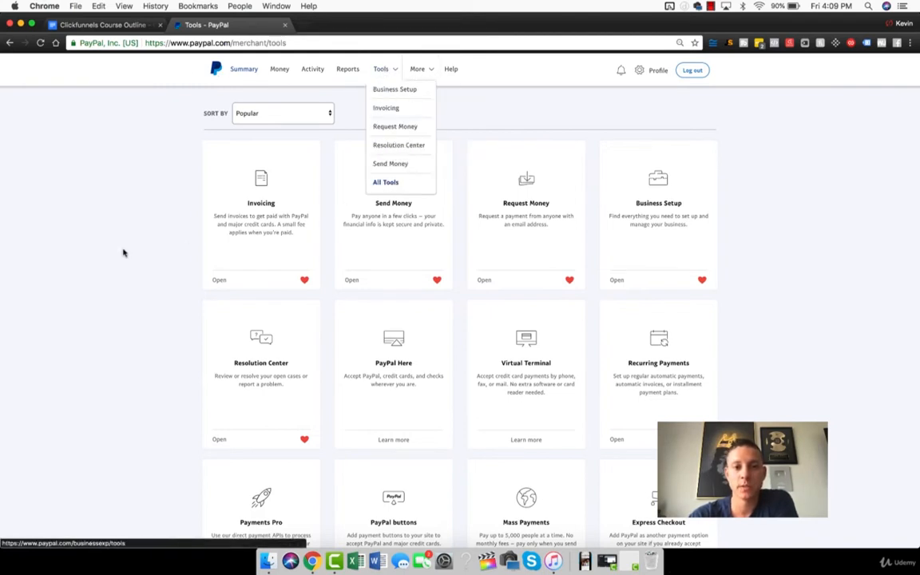
scroll(429, 380, down, 2)
click(399, 402)
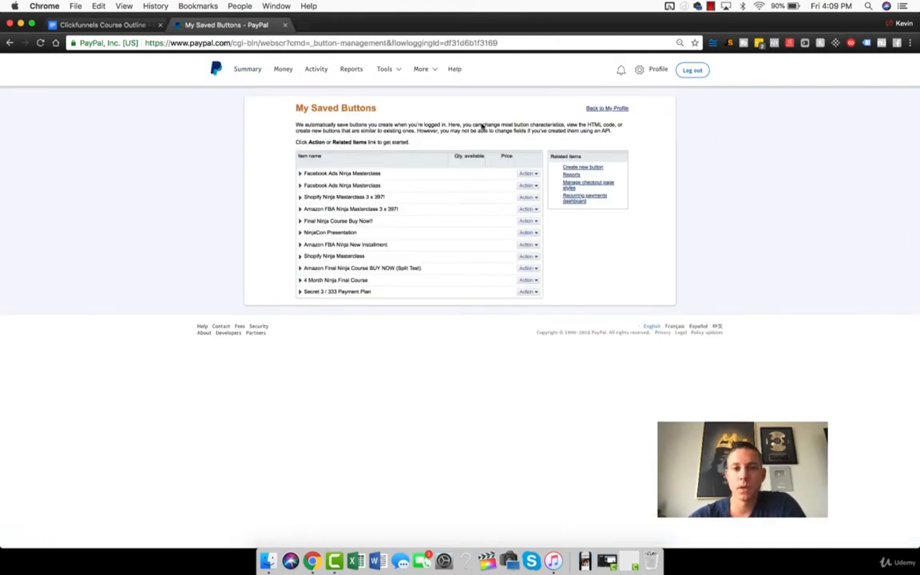
click(595, 169)
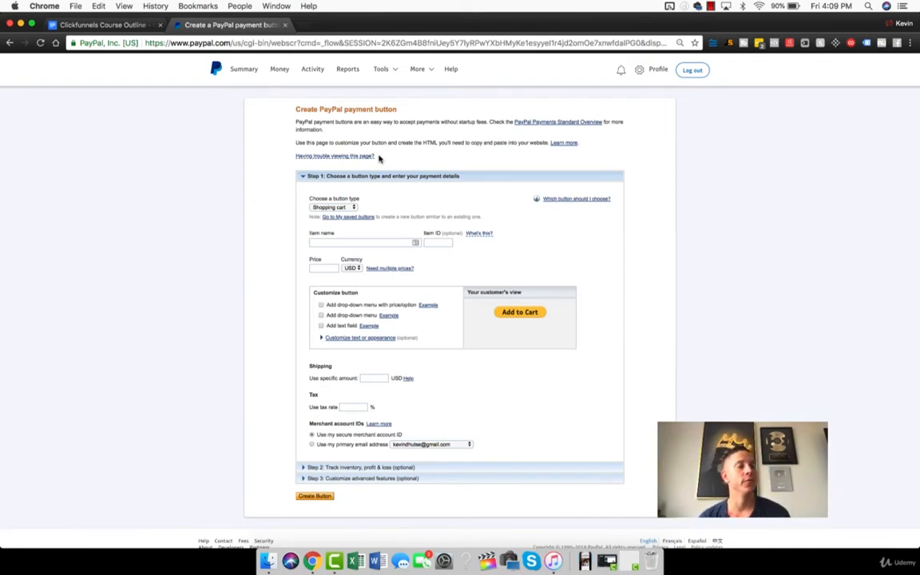
- Name the shopping cart button's item "Widget" and set its price to 97 USD
click(318, 243)
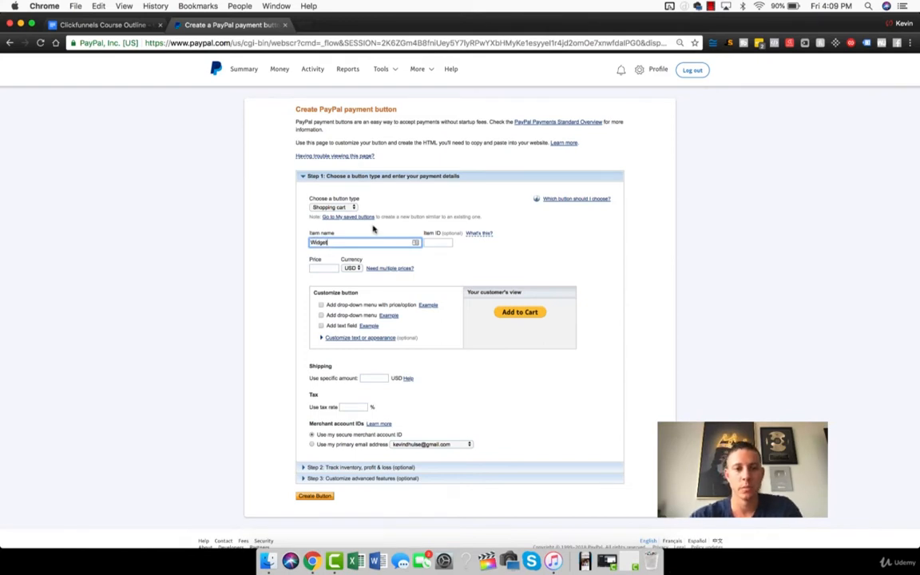
click(322, 268)
text(17)
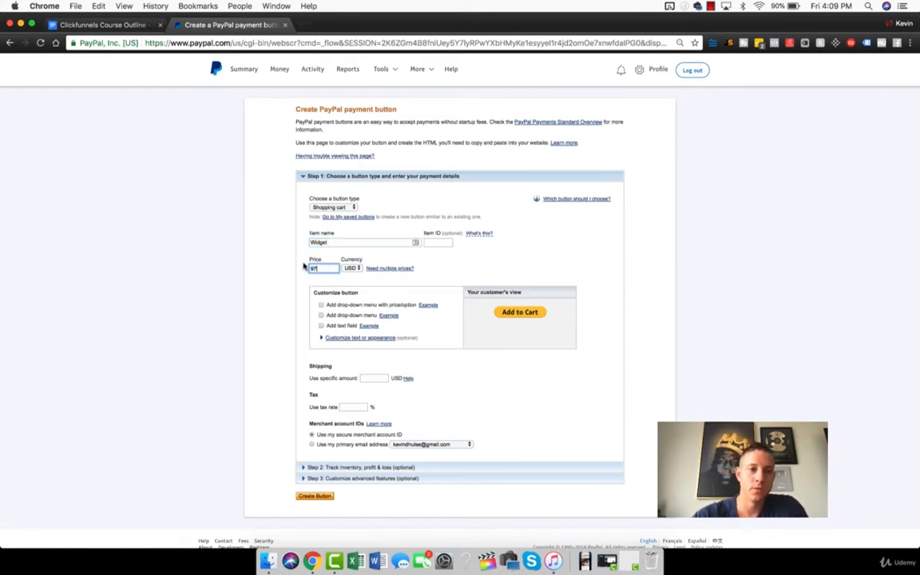
click(267, 266)
- Review the new button's shipping, tax, inventory tracking and advanced checkout options
scroll(271, 271, down, 3)
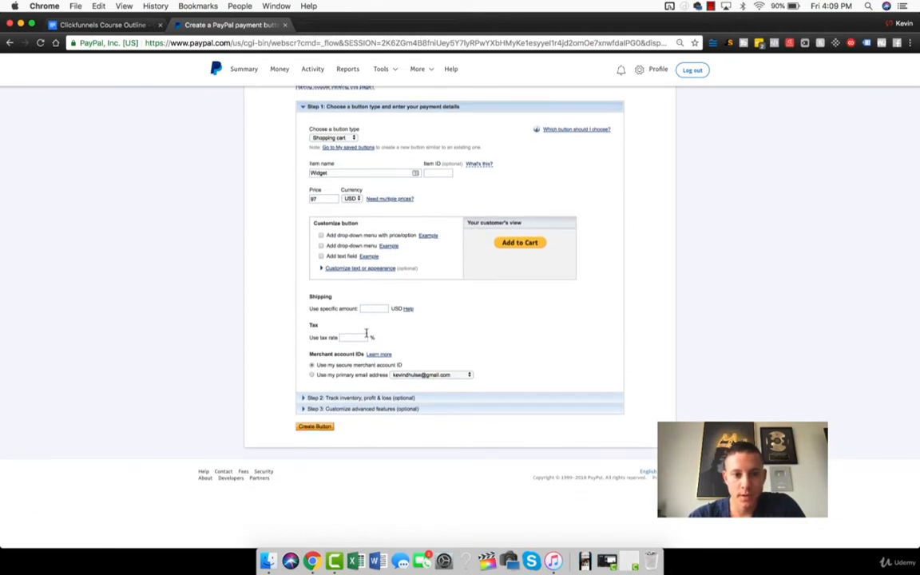
scroll(380, 324, down, 3)
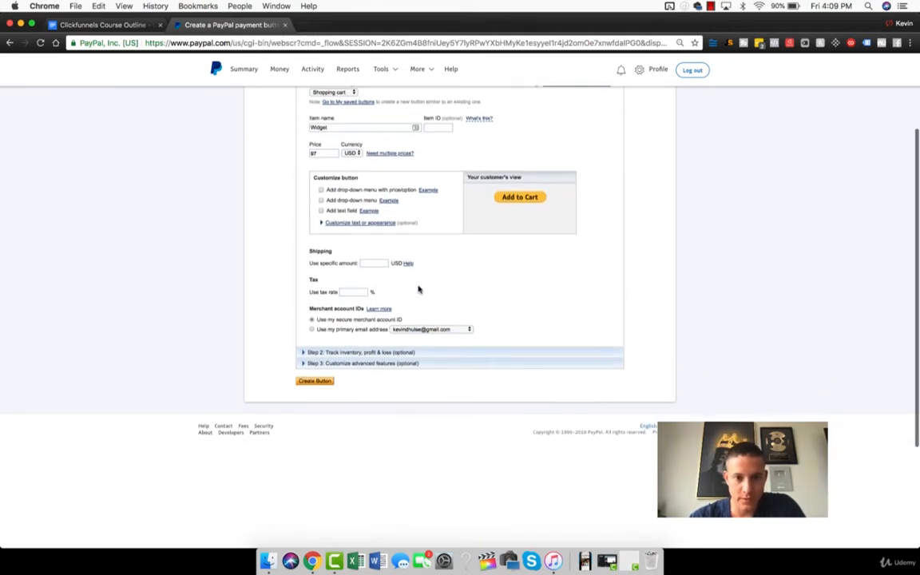
click(307, 328)
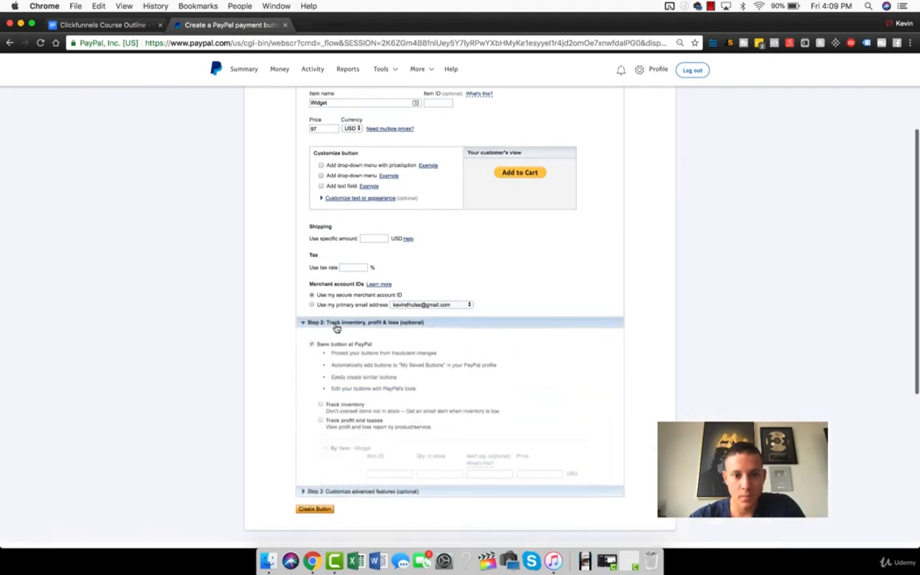
scroll(272, 304, down, 5)
scroll(267, 275, up, 3)
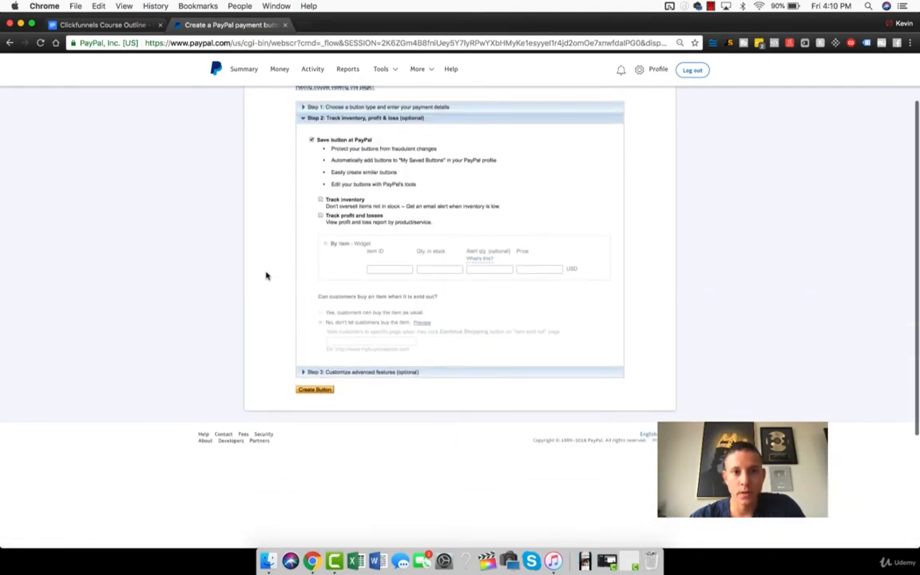
click(323, 371)
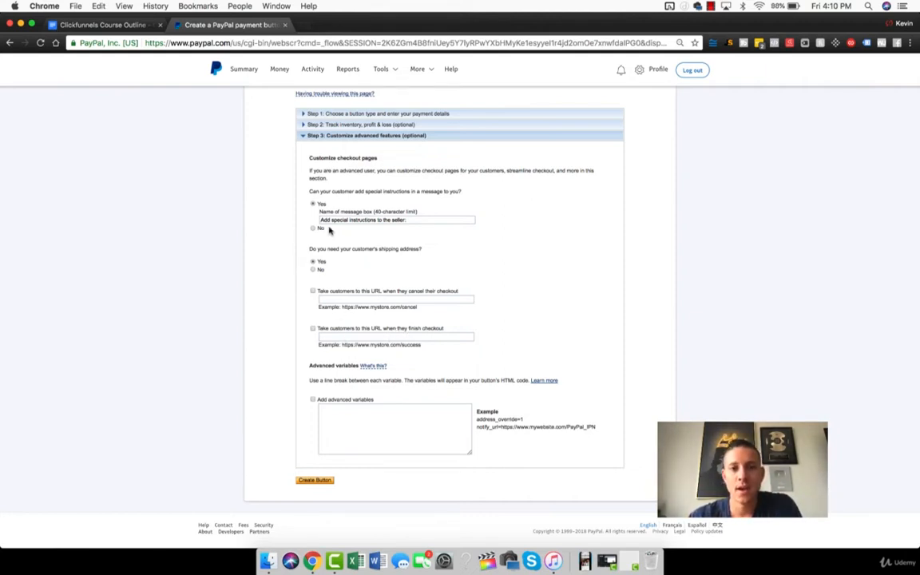
- Create the PayPal button, copy its website HTML code and return to the ClickFunnels window
click(314, 480)
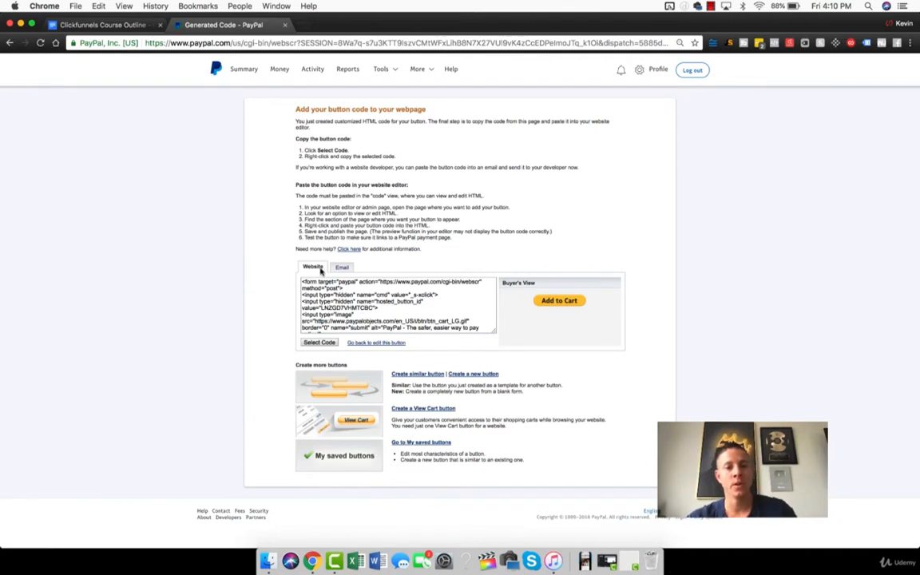
click(352, 292)
key(super+c)
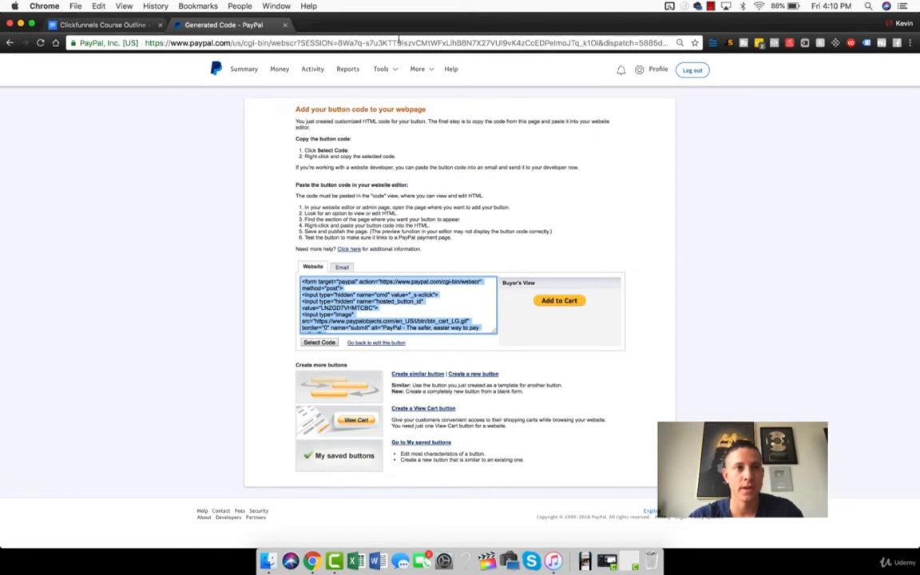
key(super+m)
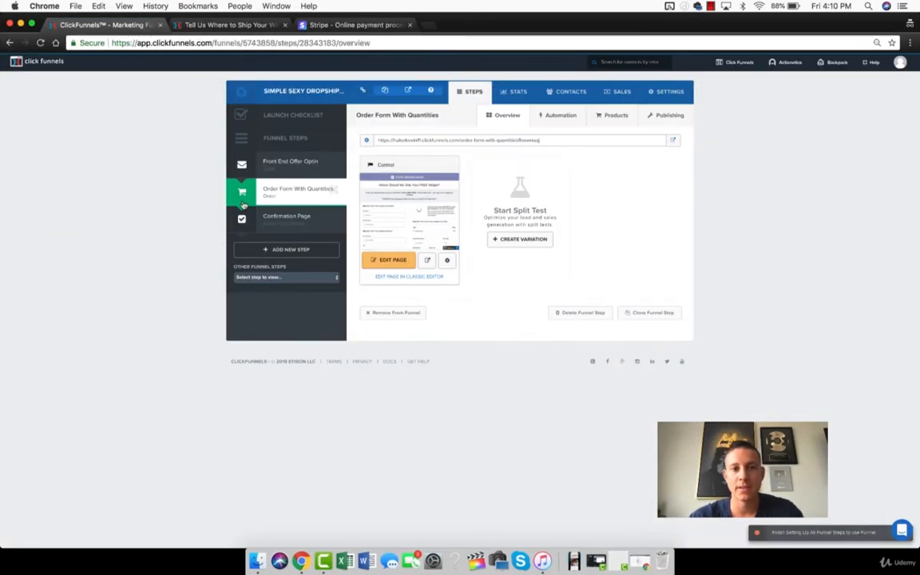
- Open the Order Form With Quantities page for editing and add a Custom JS/HTML element below the secure payment note
click(383, 261)
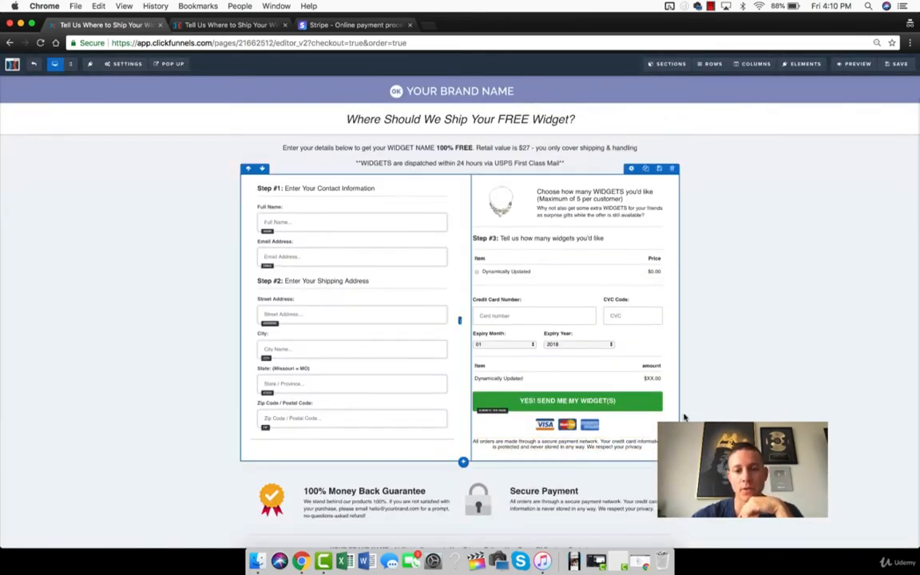
click(568, 453)
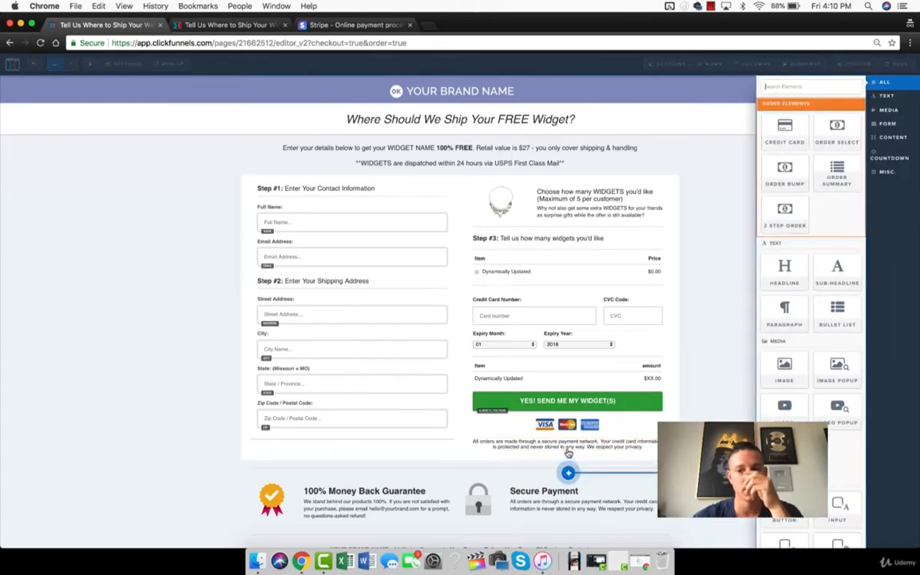
click(781, 88)
text(bu)
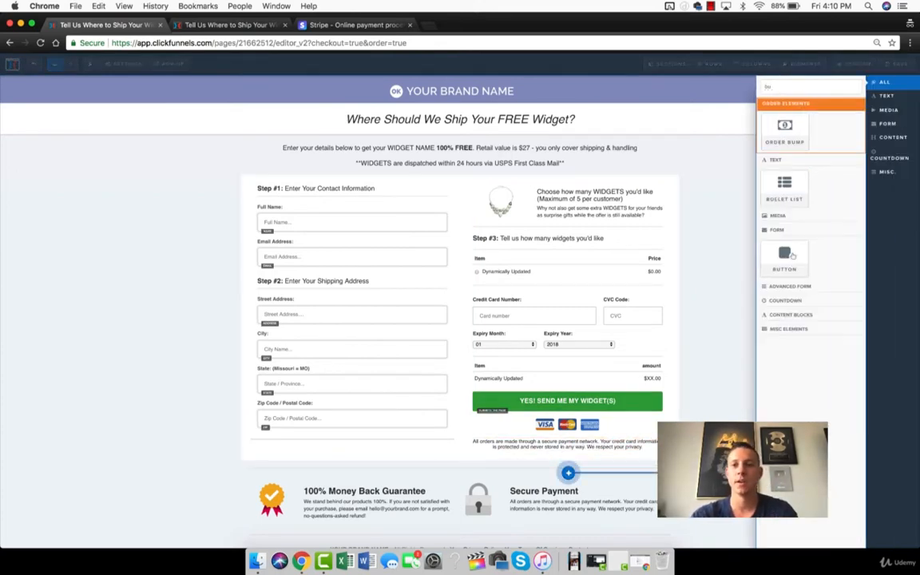
key(BackSpace)
key(BackSpace)
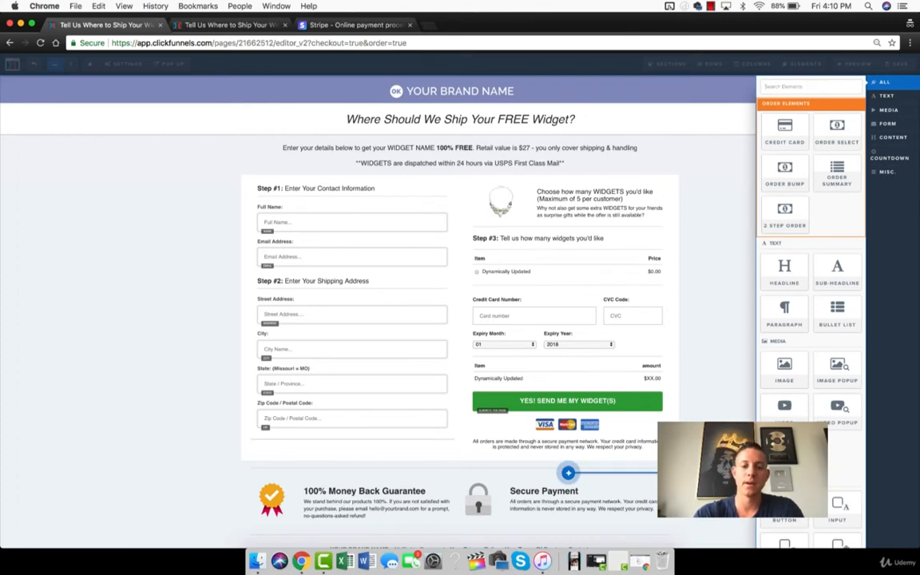
text(custom)
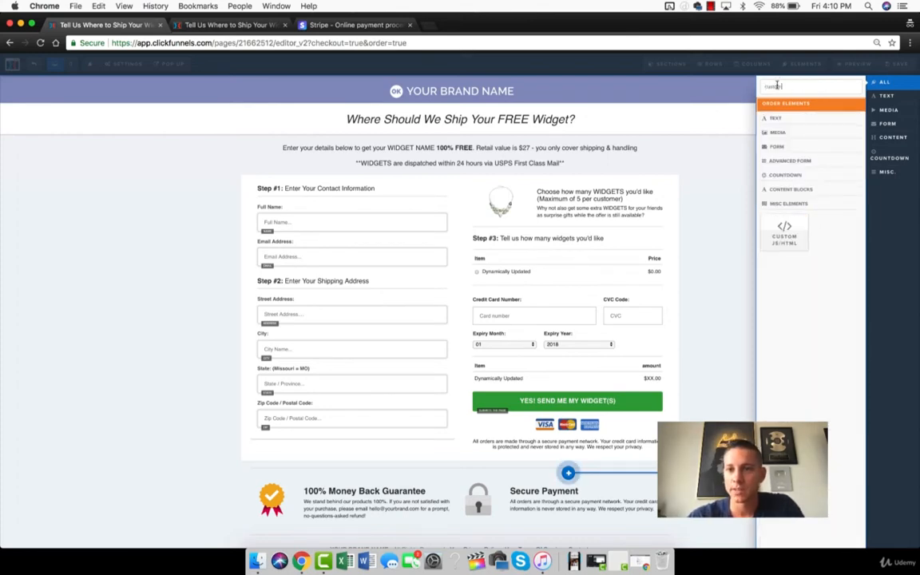
click(611, 465)
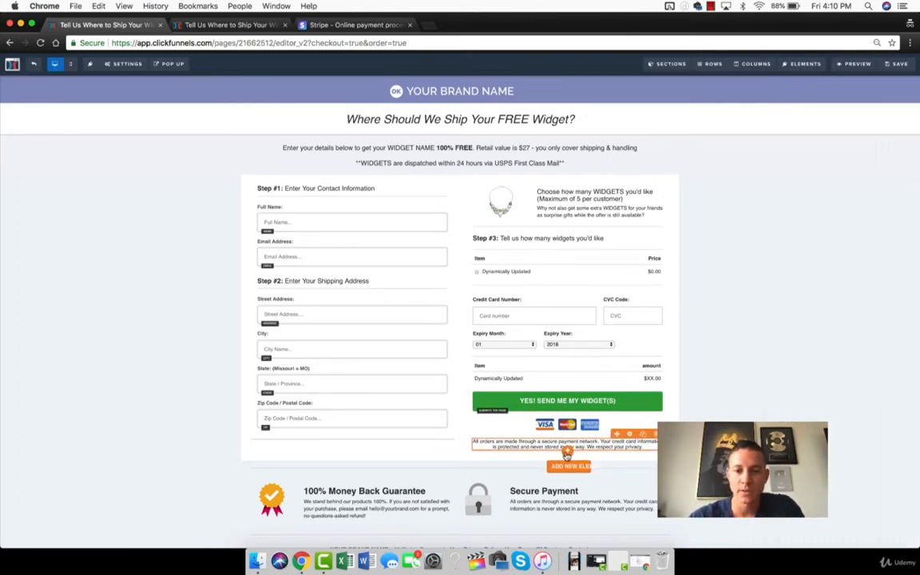
click(569, 466)
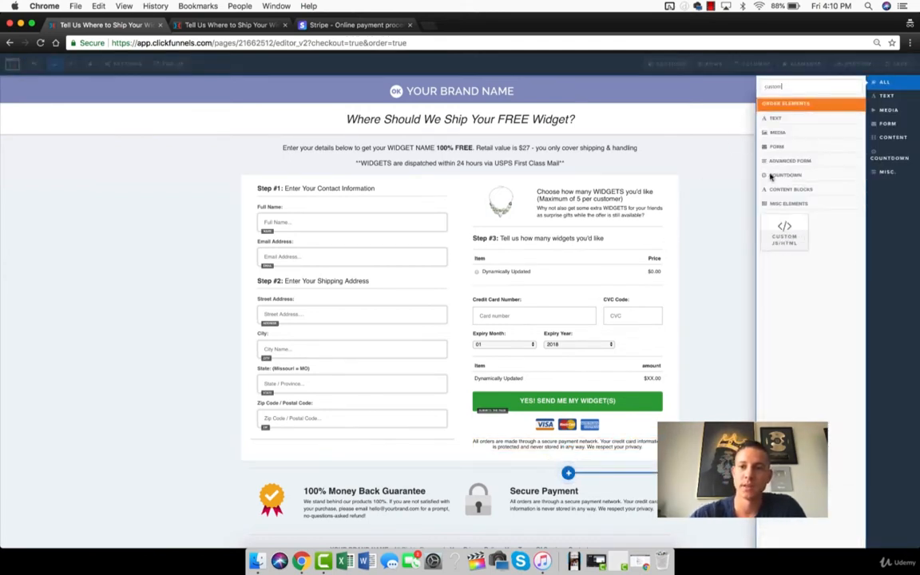
click(782, 231)
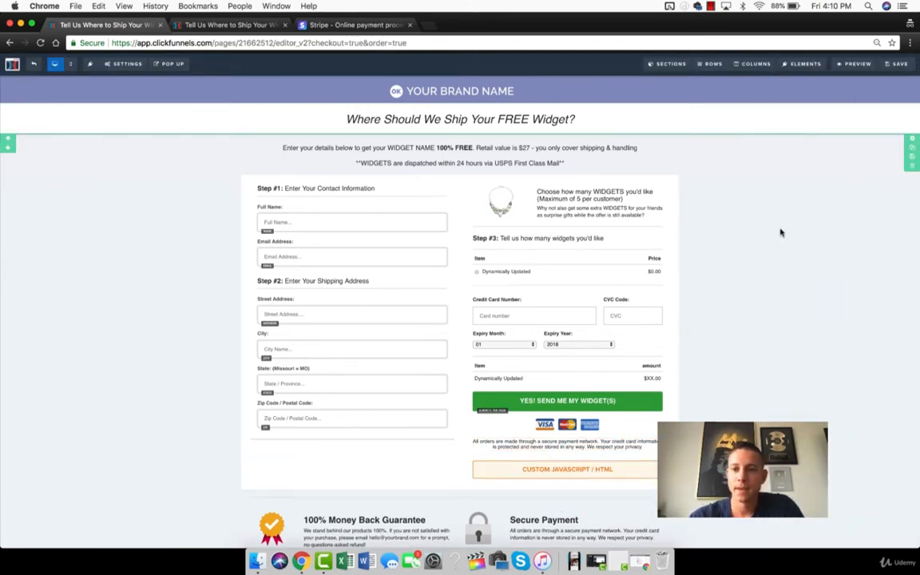
- Paste the PayPal button code into the Custom JavaScript / HTML element's code editor and save the page
click(566, 469)
click(838, 146)
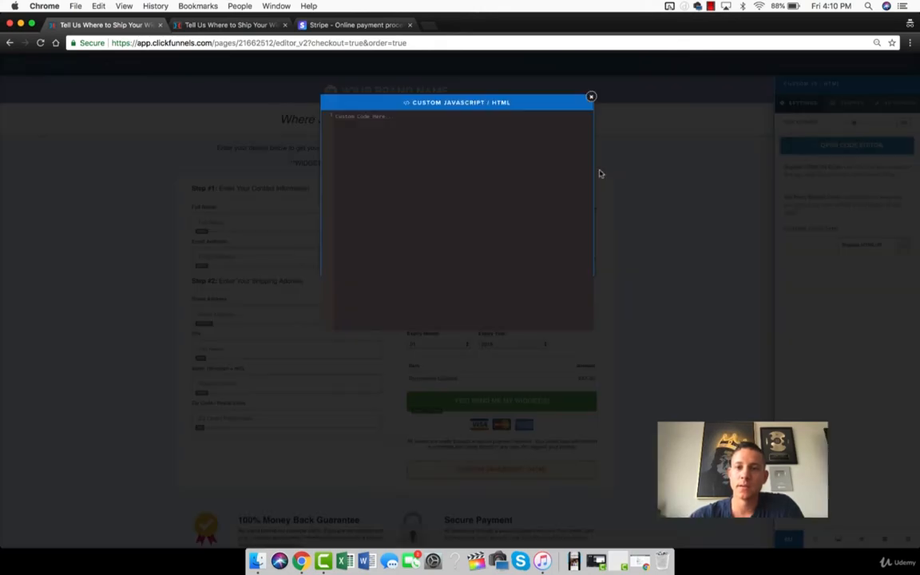
click(348, 120)
key(super+v)
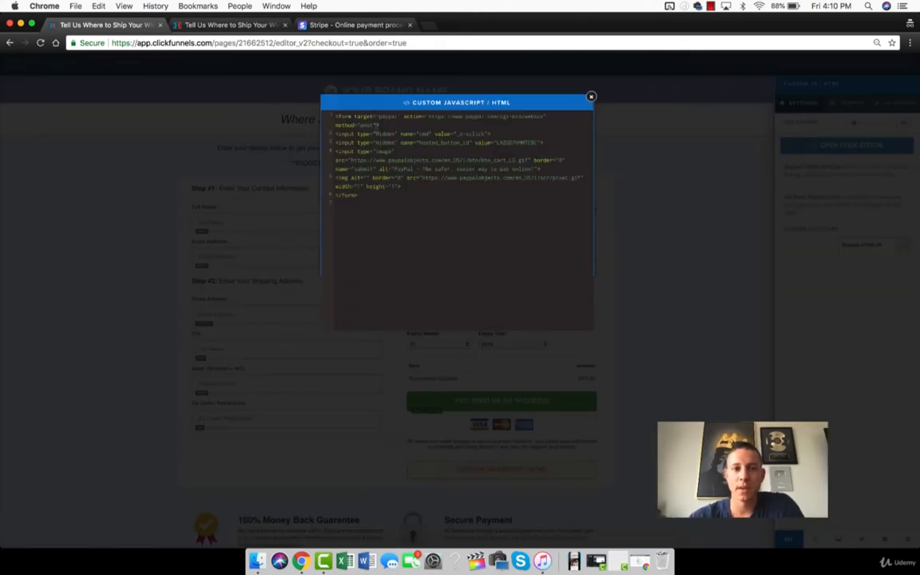
click(591, 97)
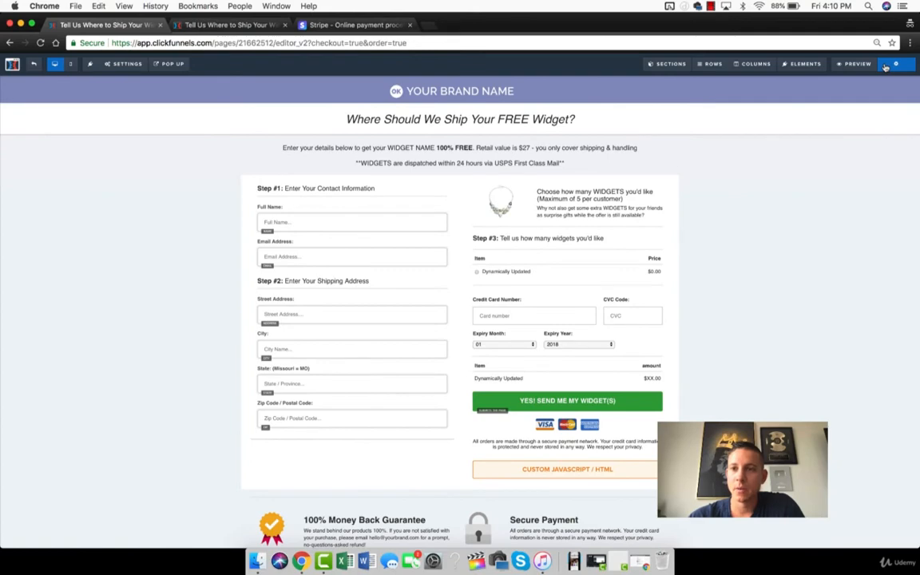
click(885, 67)
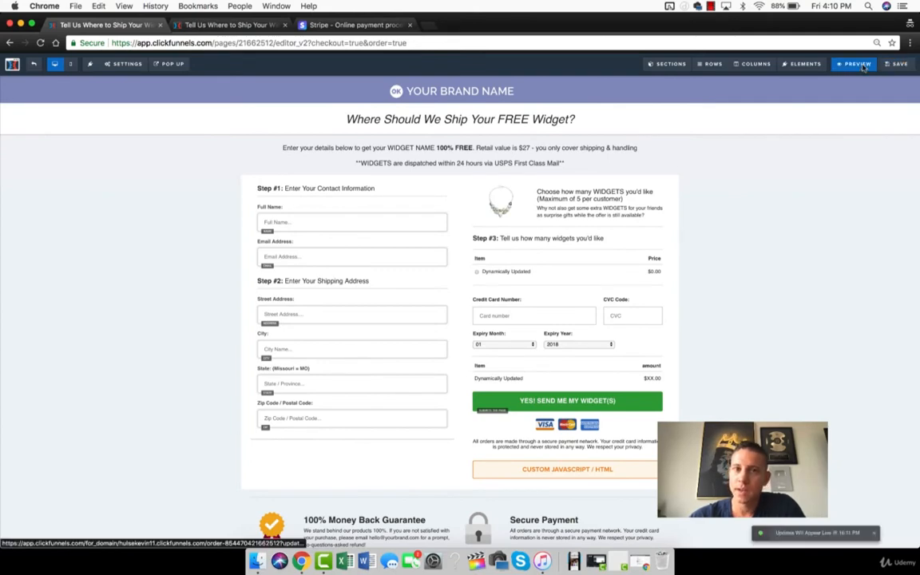
- Preview the order form and test its PayPal Add to Cart button to inspect the resulting shopping cart
click(857, 64)
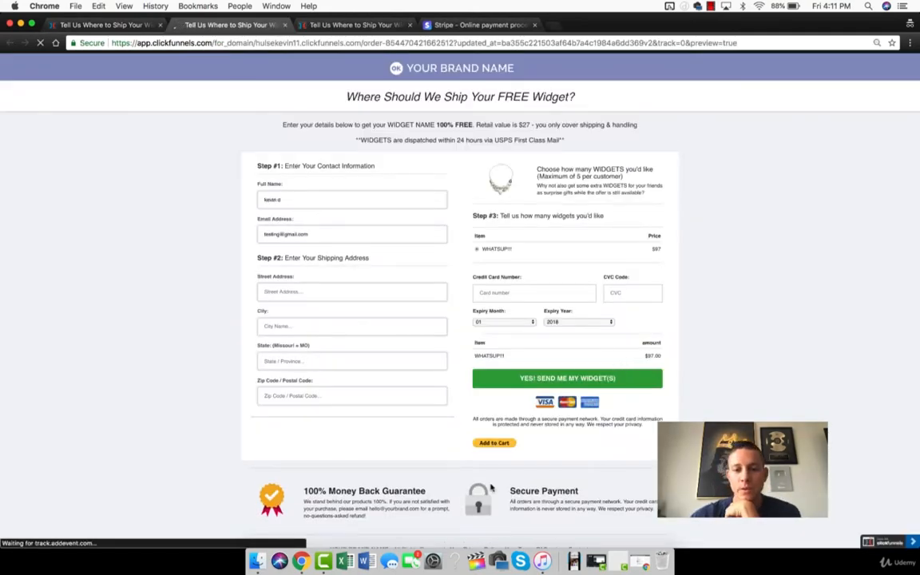
click(501, 444)
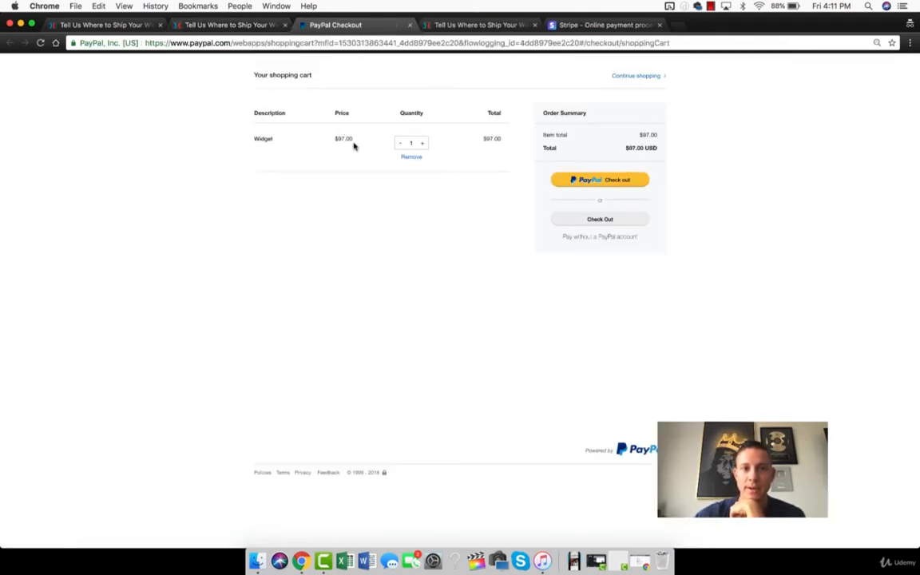
- Close the PayPal cart and the old preview, return to the page editor and add a headline above the Custom JavaScript / HTML element
click(408, 27)
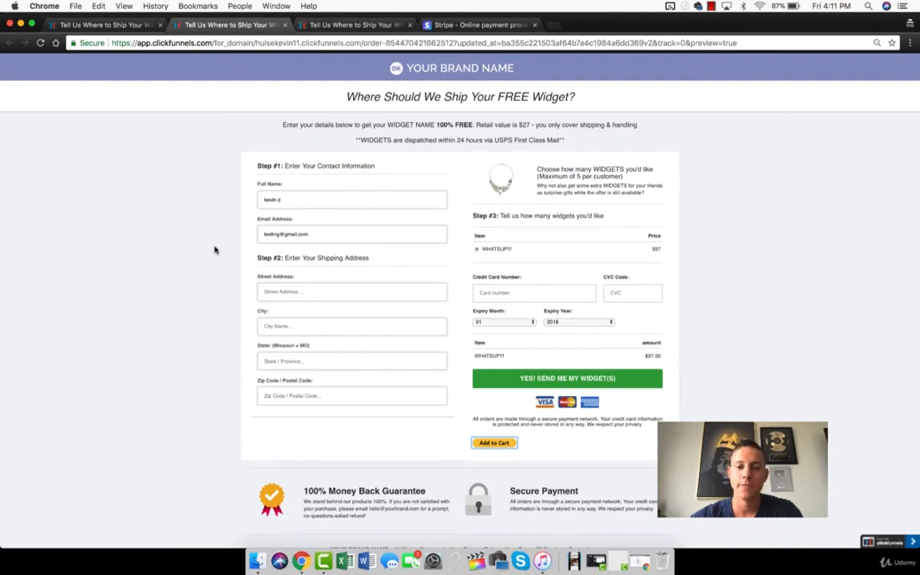
click(284, 26)
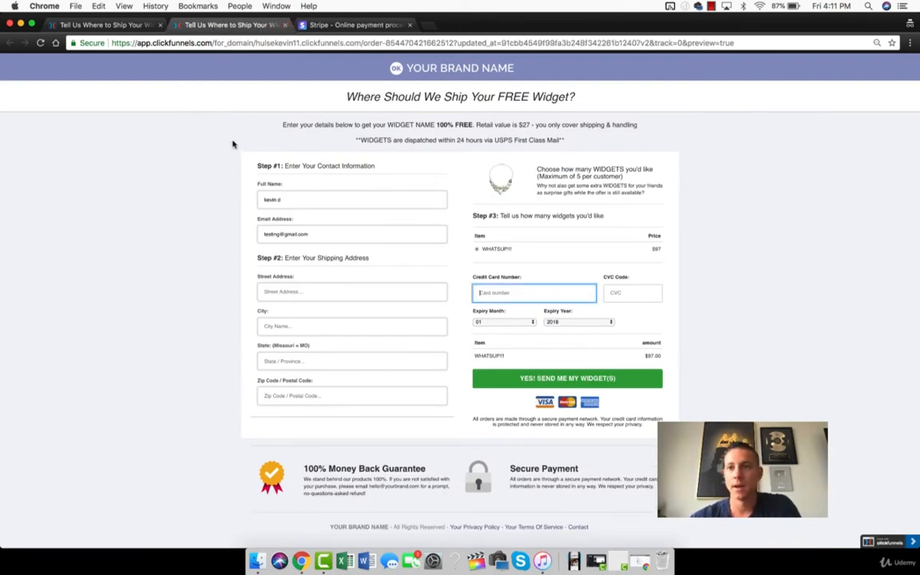
click(109, 25)
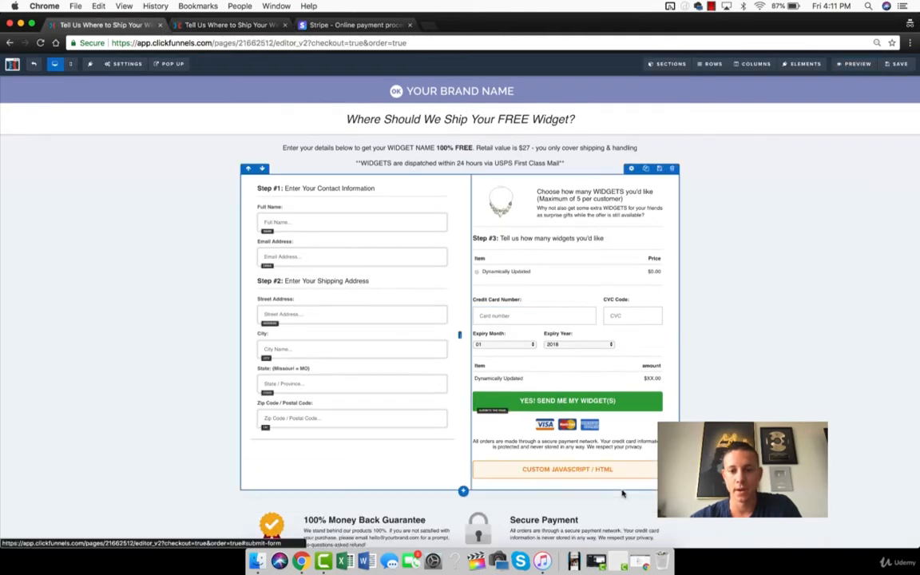
click(568, 472)
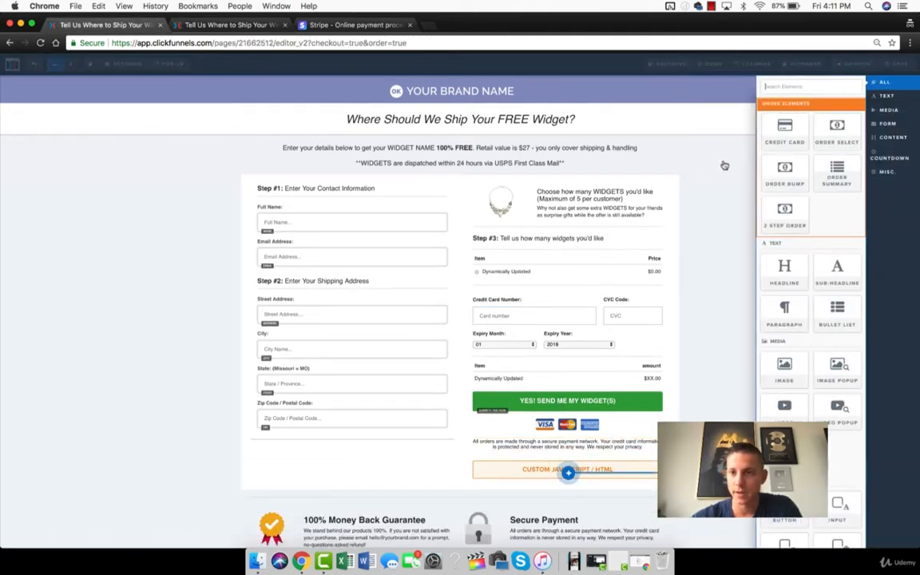
click(785, 260)
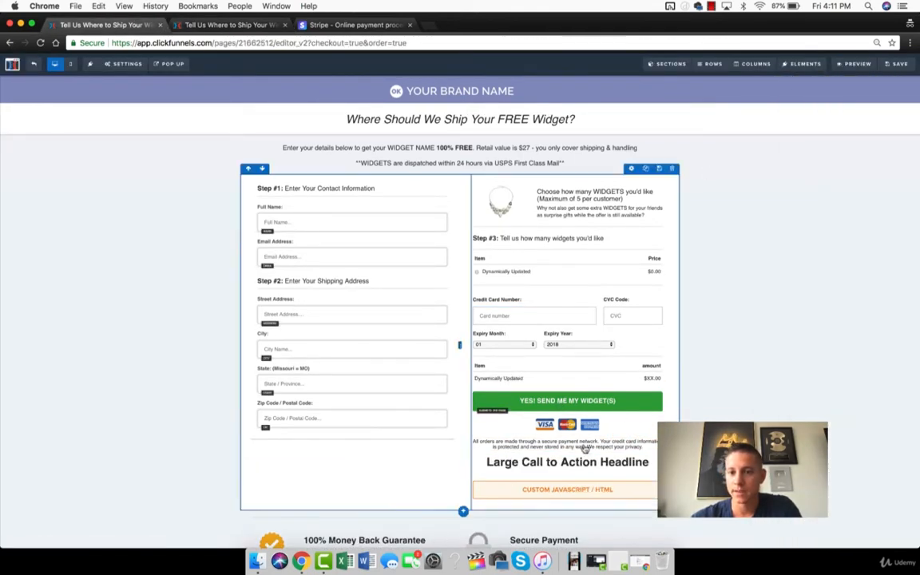
- Set the new headline's text to "OR Pay by Paypal and get the exact same product!" and save the page
double_click(564, 463)
key(super+a)
text(OR Pay)
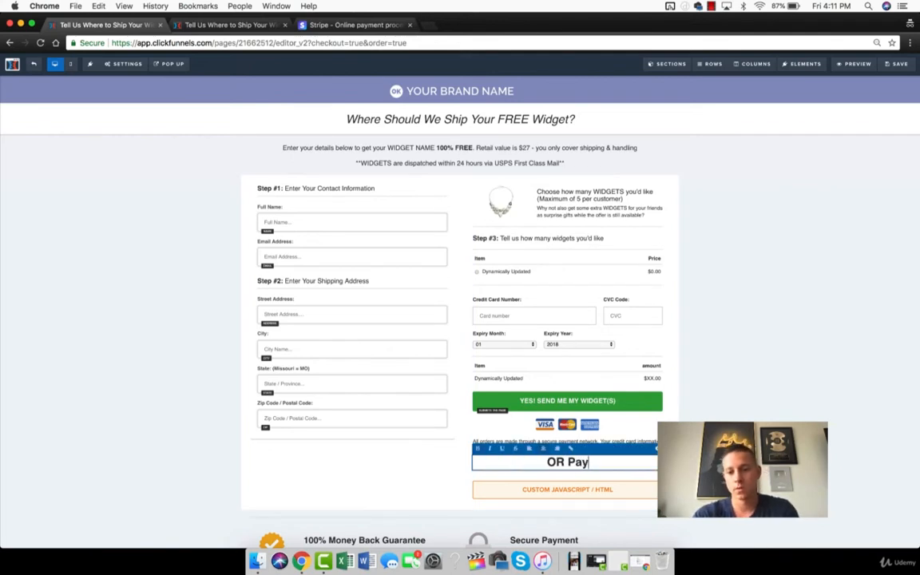
text( by Paypal and get hte)
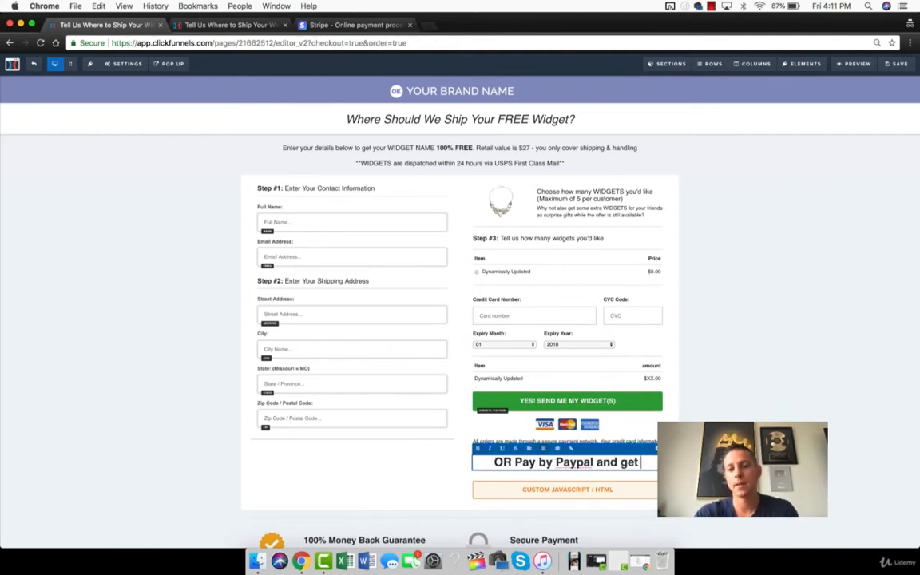
key(BackSpace)
key(BackSpace)
key(BackSpace)
text(the exact sam)
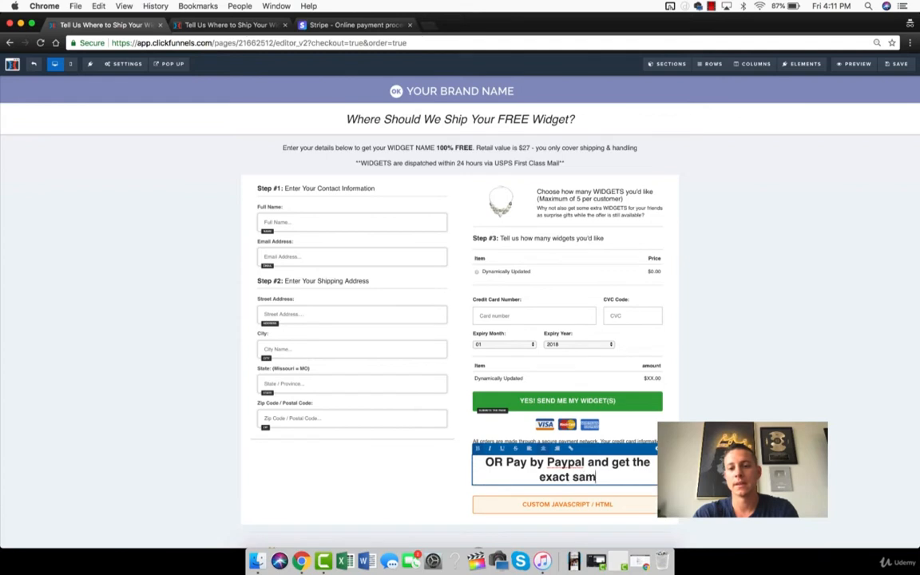
text(e product!)
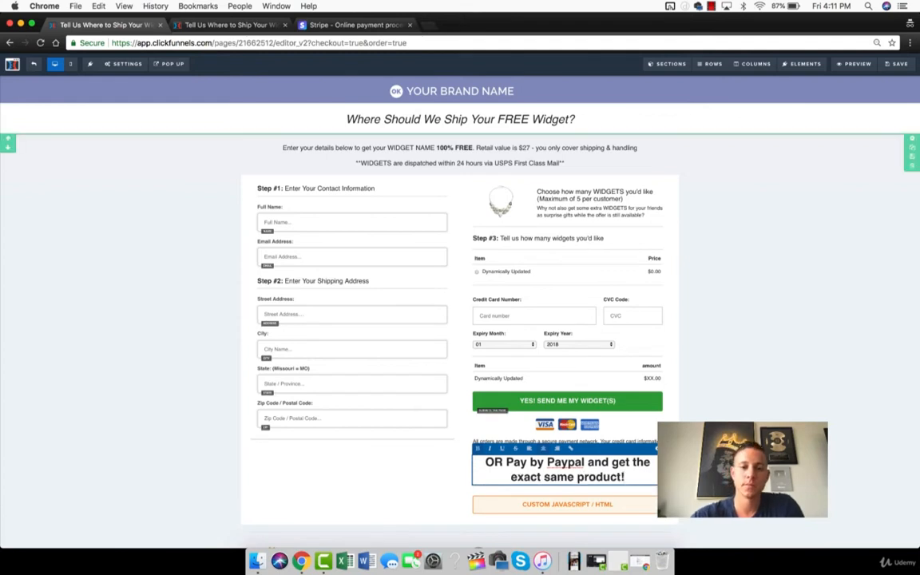
click(901, 63)
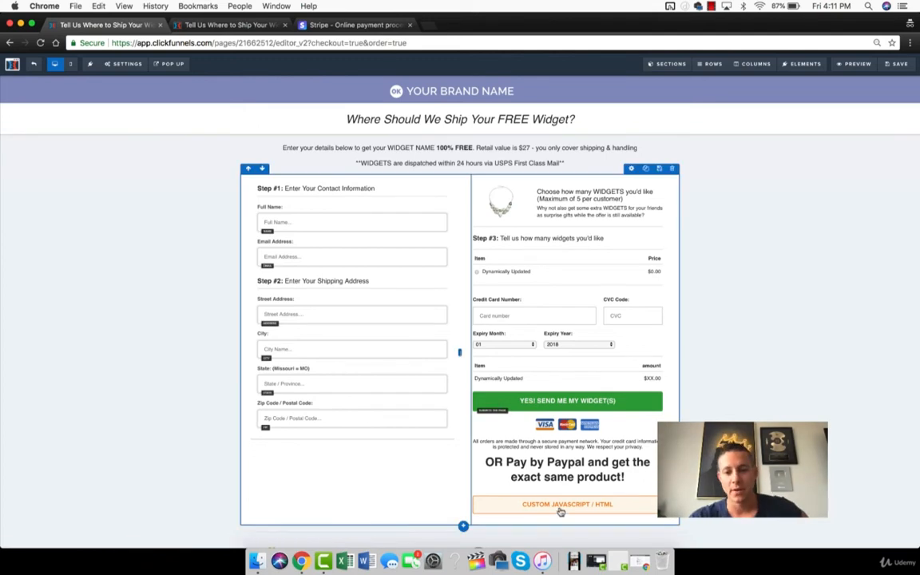
- Try the Custom JavaScript / HTML element above the necklace image in a saved preview, and move it back below the PayPal headline
drag(293, 413, 335, 448)
drag(476, 316, 565, 206)
click(896, 63)
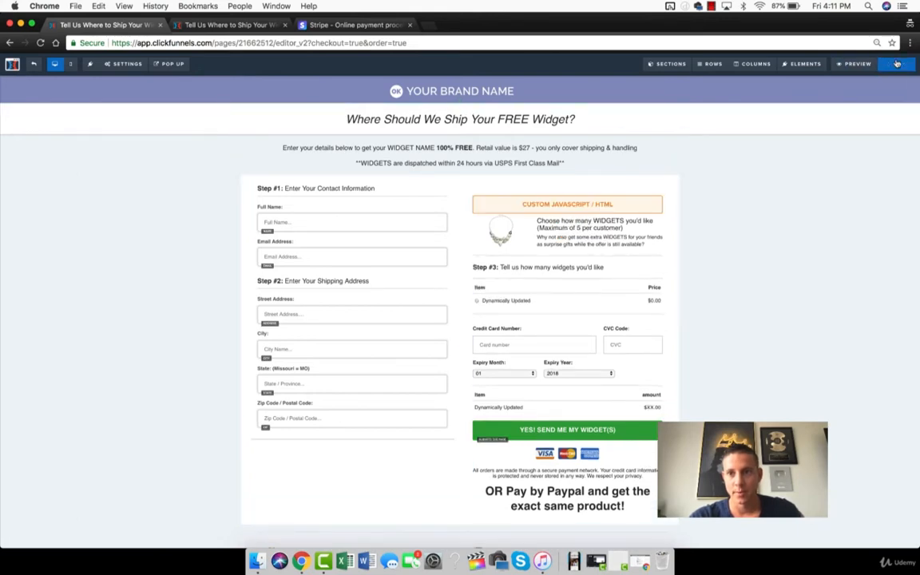
click(846, 63)
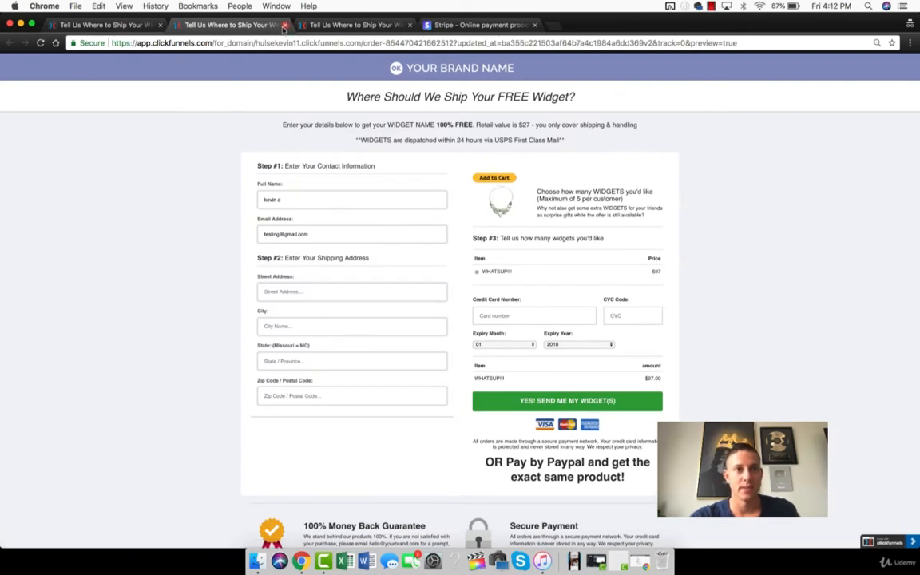
key(super+w)
drag(576, 404, 577, 460)
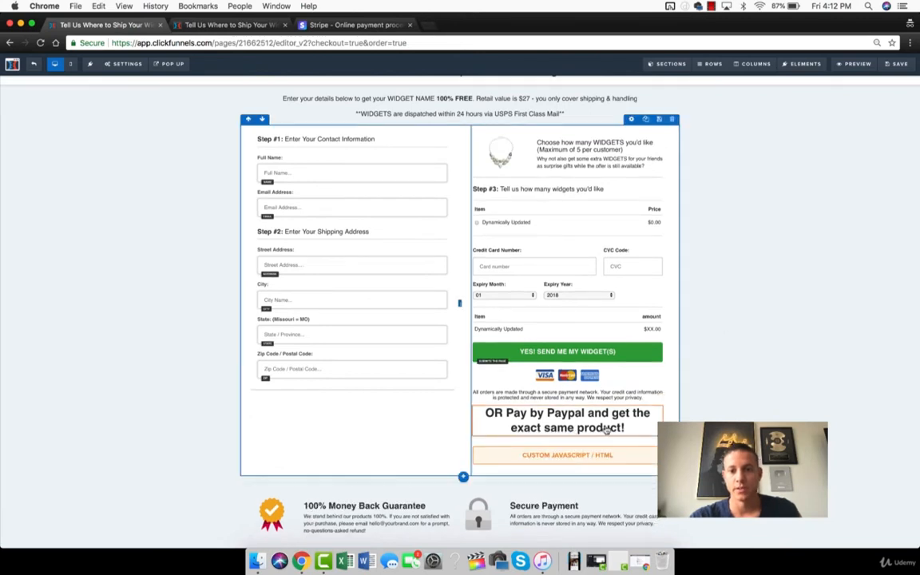
- Reduce the Custom JavaScript / HTML element's top margin and slightly increase the PayPal headline's top margin
click(631, 445)
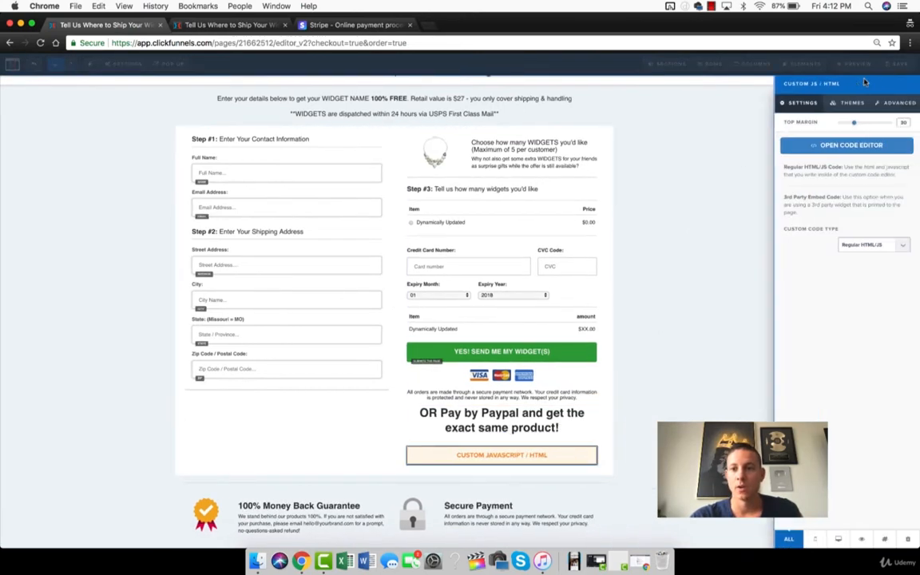
drag(854, 126, 840, 127)
click(646, 341)
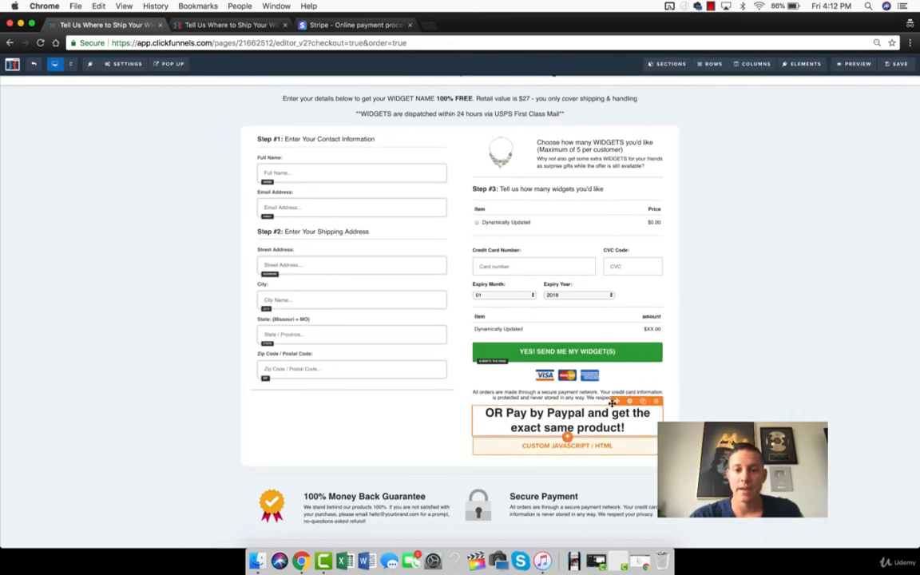
click(594, 417)
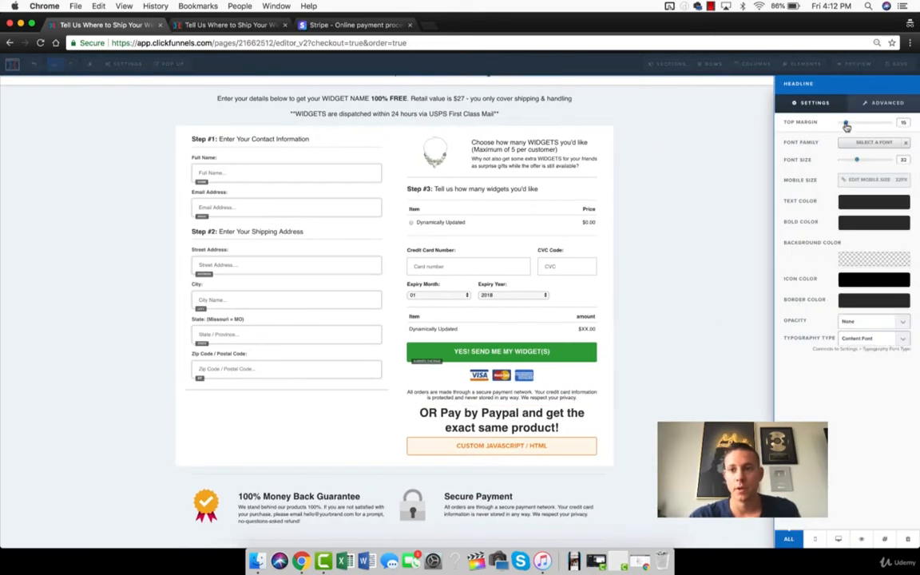
drag(849, 126, 851, 125)
click(783, 162)
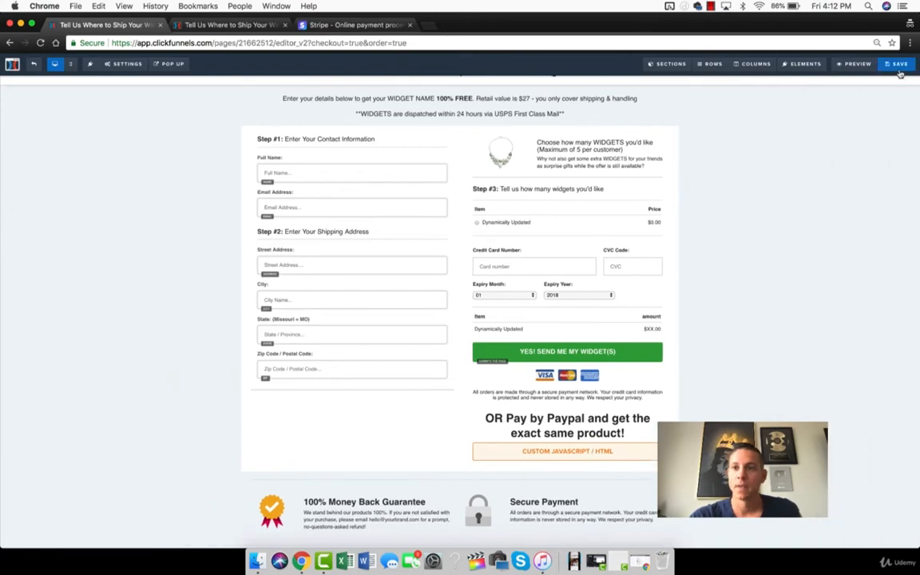
- Save the page and preview the order form with the PayPal headline and Add to Cart button
click(898, 67)
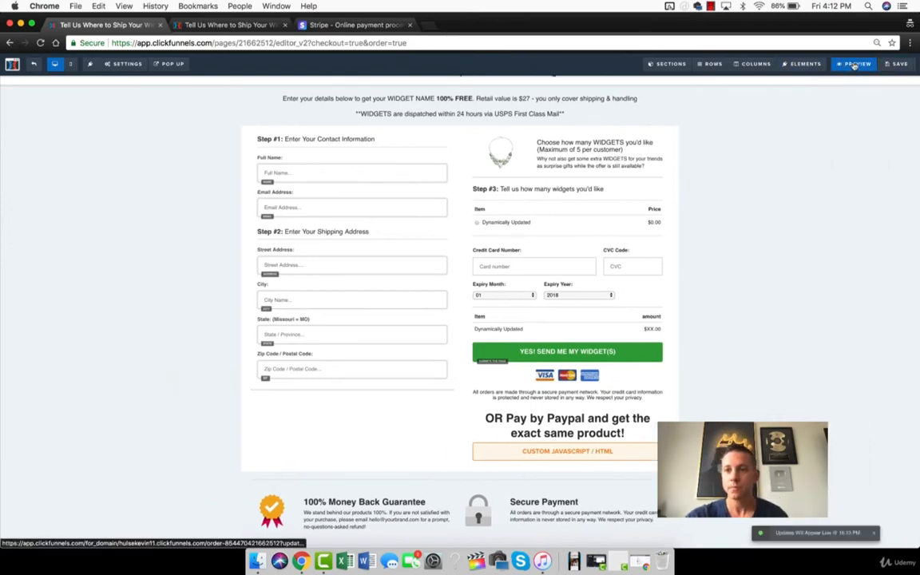
click(852, 64)
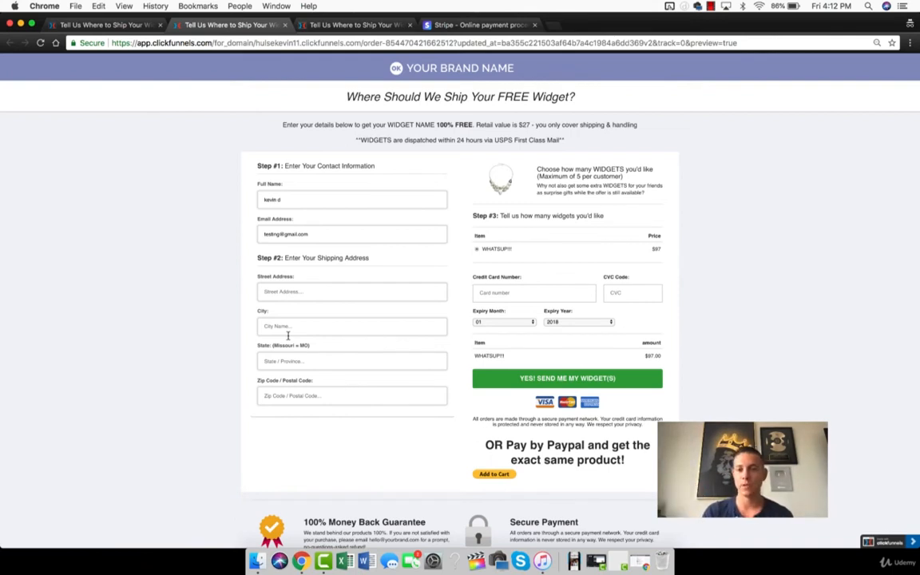
drag(470, 354, 660, 356)
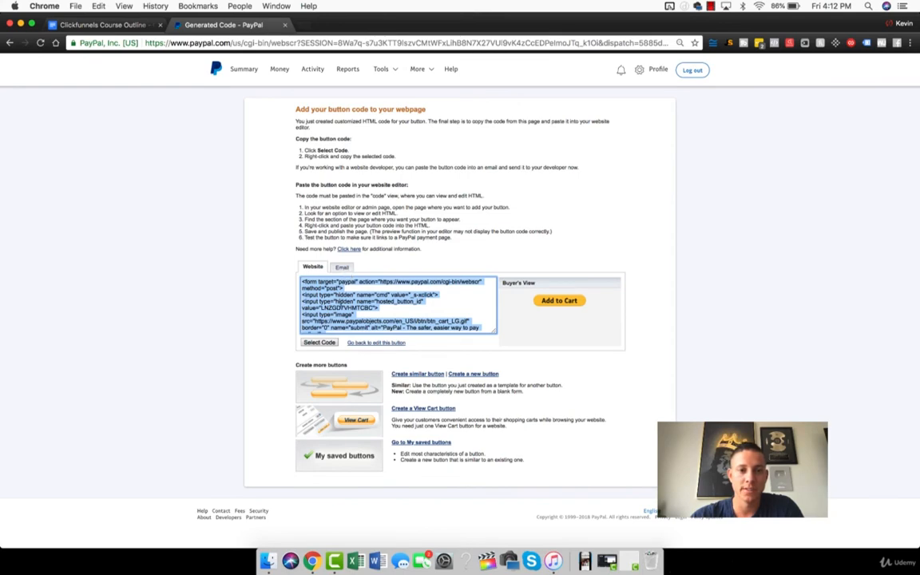
- Copy the PayPal button's email payment link and return to the ClickFunnels page editor
click(342, 268)
click(388, 288)
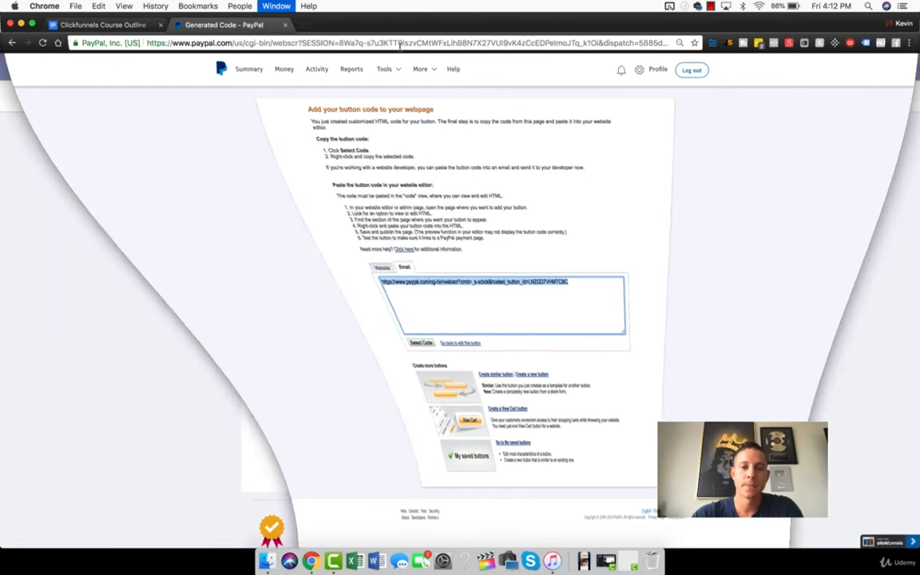
key(super+w)
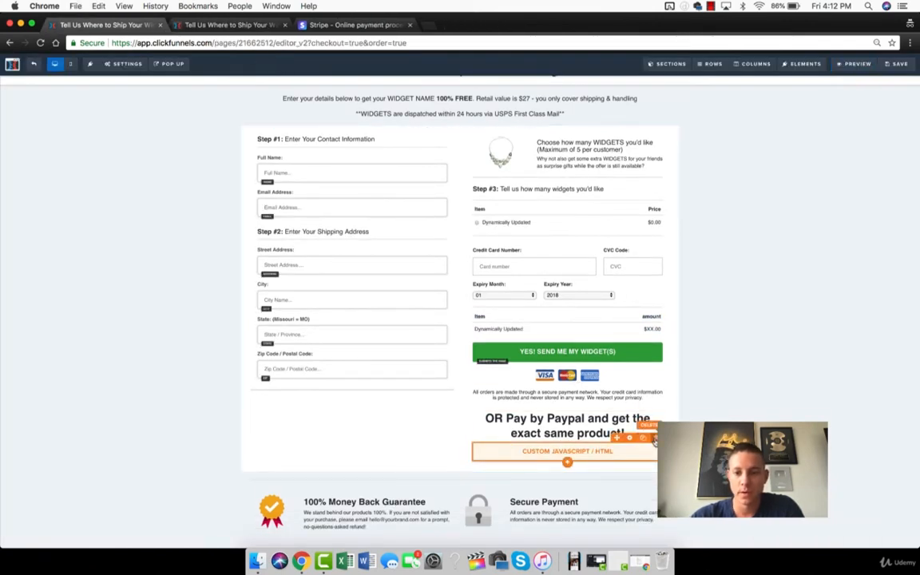
- Replace the Custom JavaScript / HTML element below the PayPal headline with a Button element
click(654, 437)
click(554, 103)
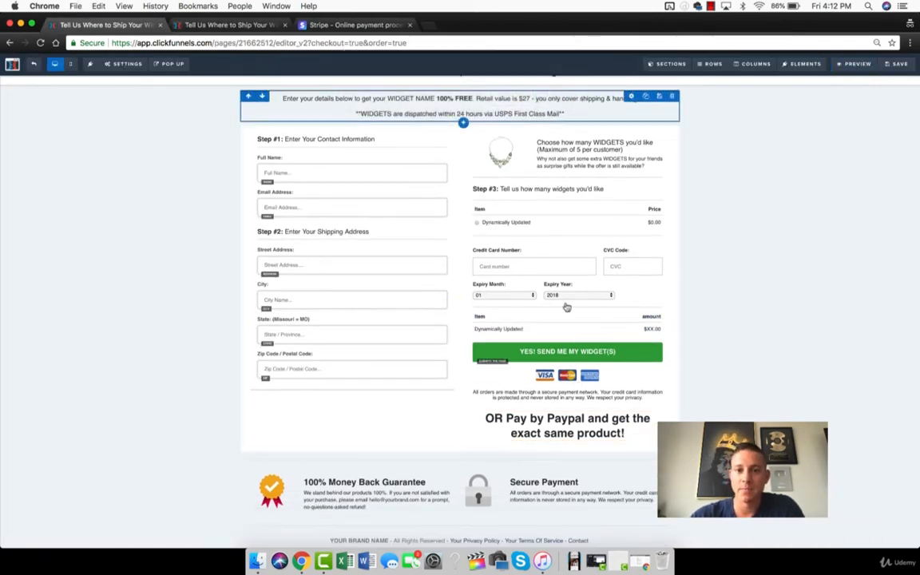
click(568, 456)
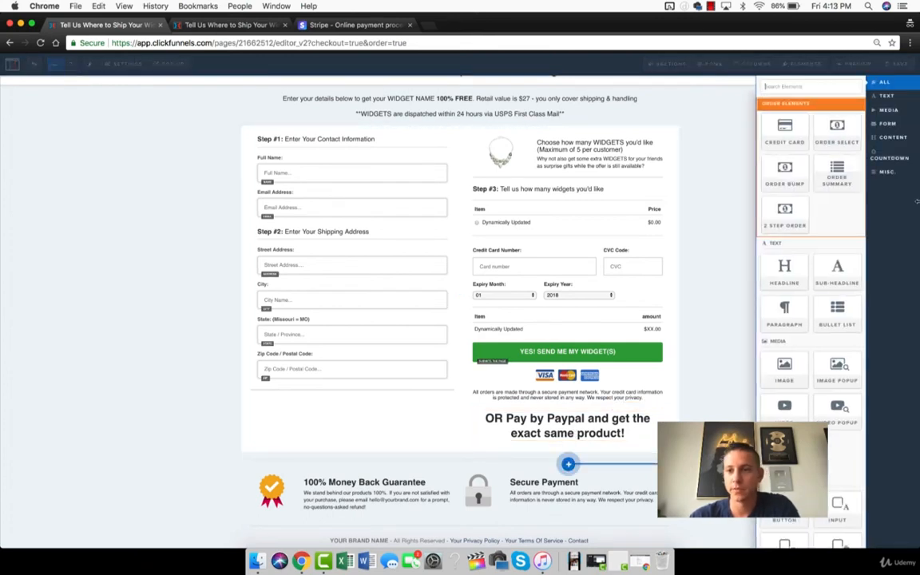
text(butt)
mouse_move(791, 173)
mouse_down()
mouse_move(456, 287)
mouse_move(602, 404)
mouse_up()
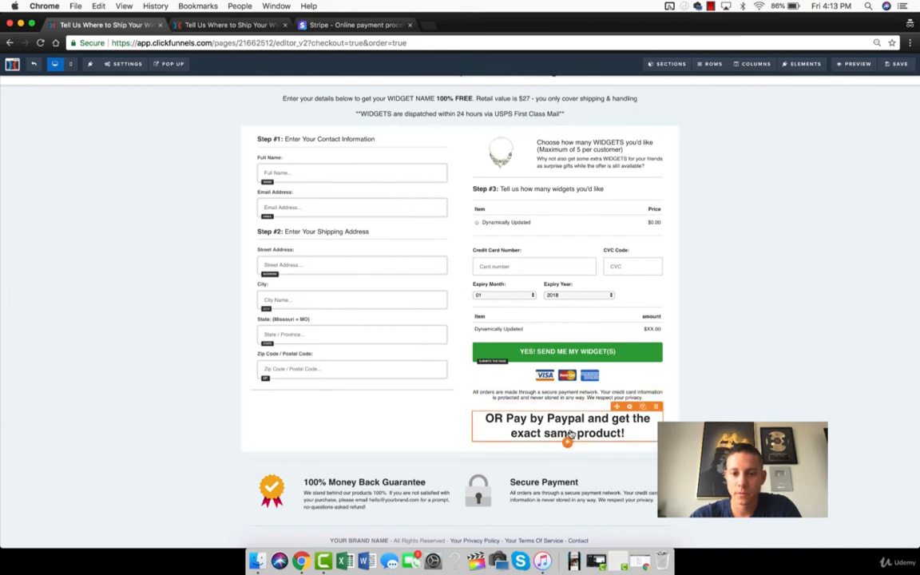
click(568, 441)
text(butt)
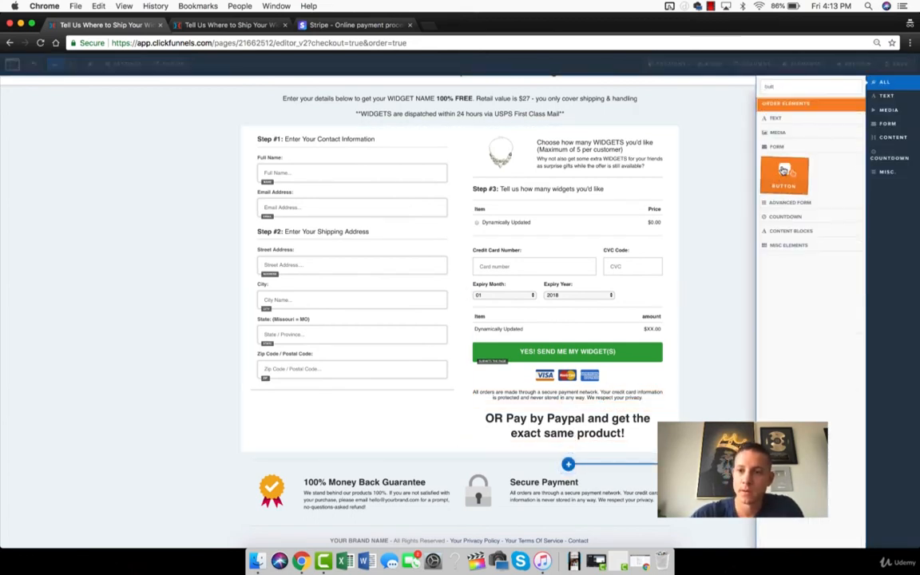
click(784, 169)
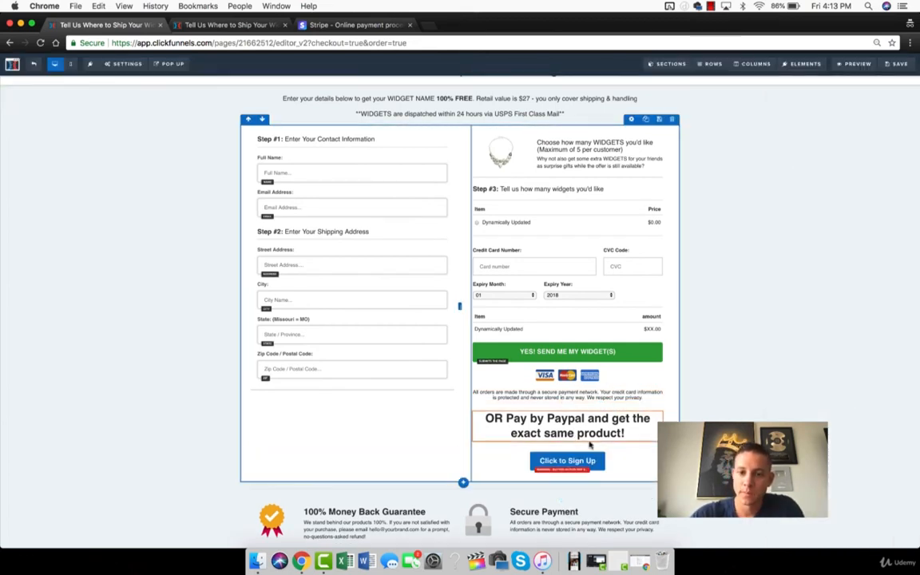
- Set the new button's action to go to the copied PayPal email link as website URL, opening in a new tab/window
click(566, 461)
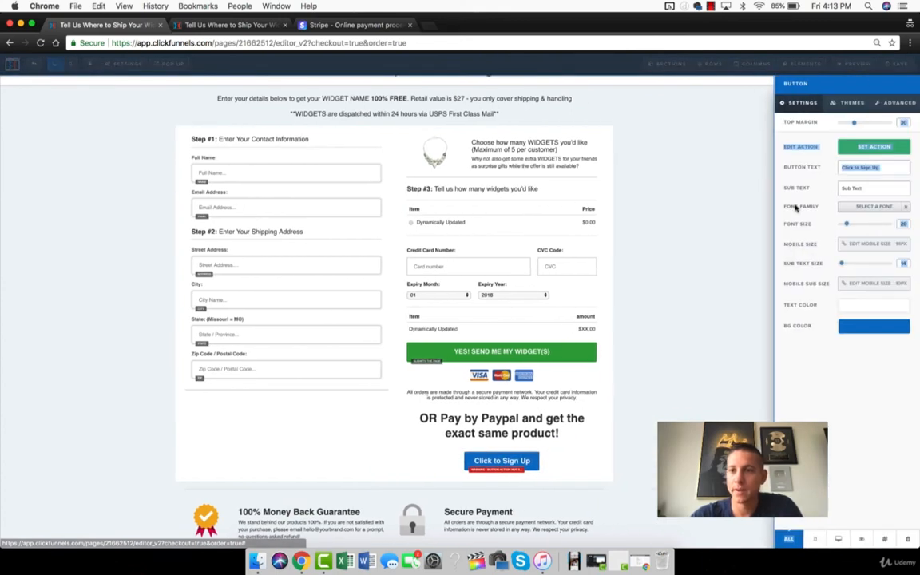
click(873, 146)
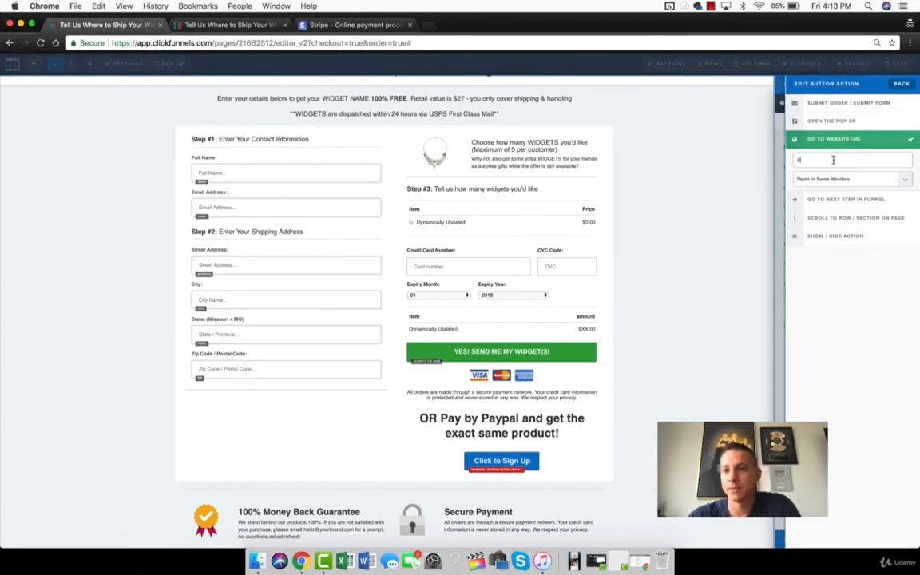
key(super+v)
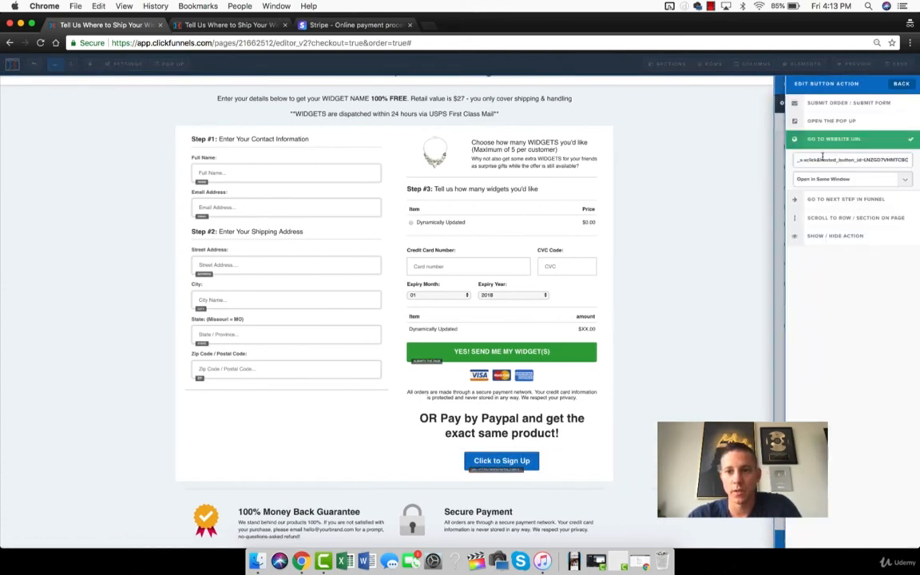
click(638, 561)
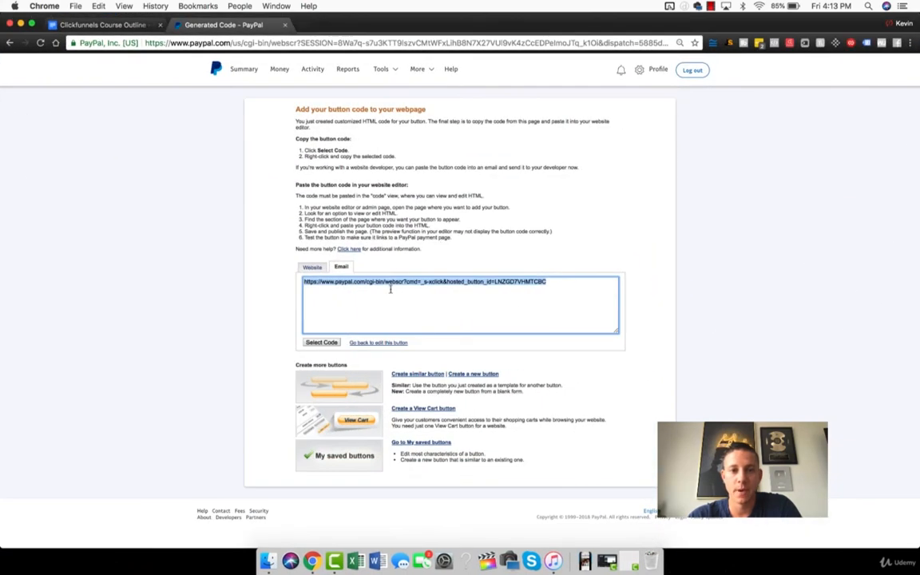
key(super+m)
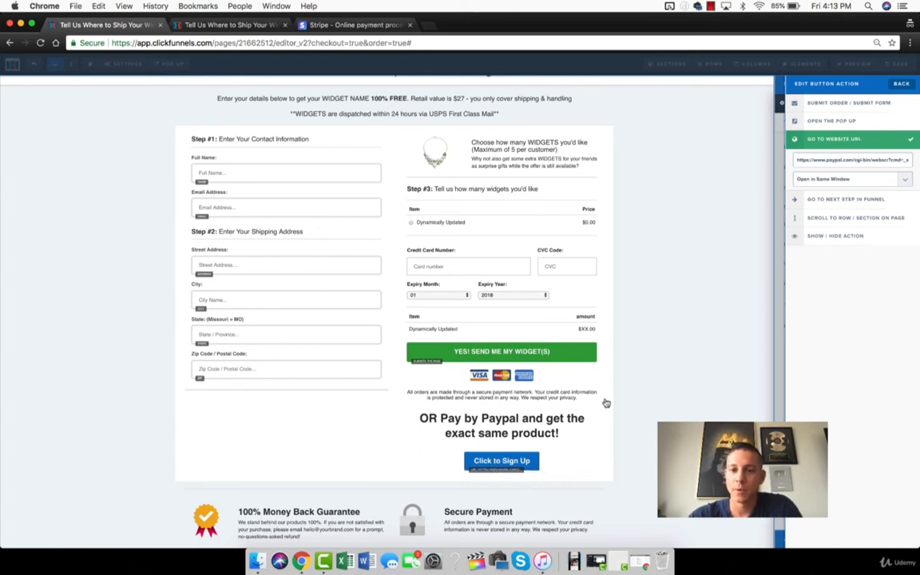
click(862, 180)
click(866, 184)
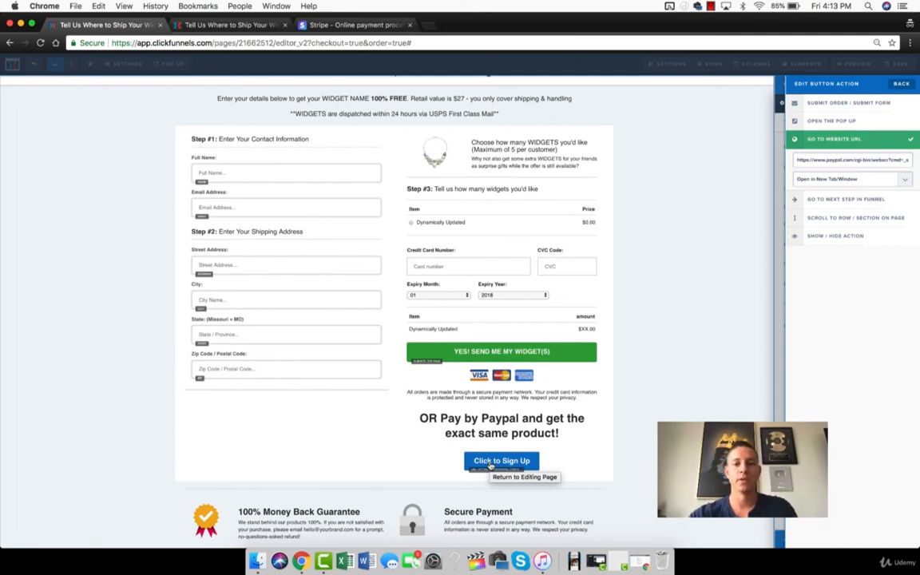
click(900, 84)
- Set the text of the button below the PayPal headline to "WHATSUP BUY MY STUFF!"
triple_click(867, 167)
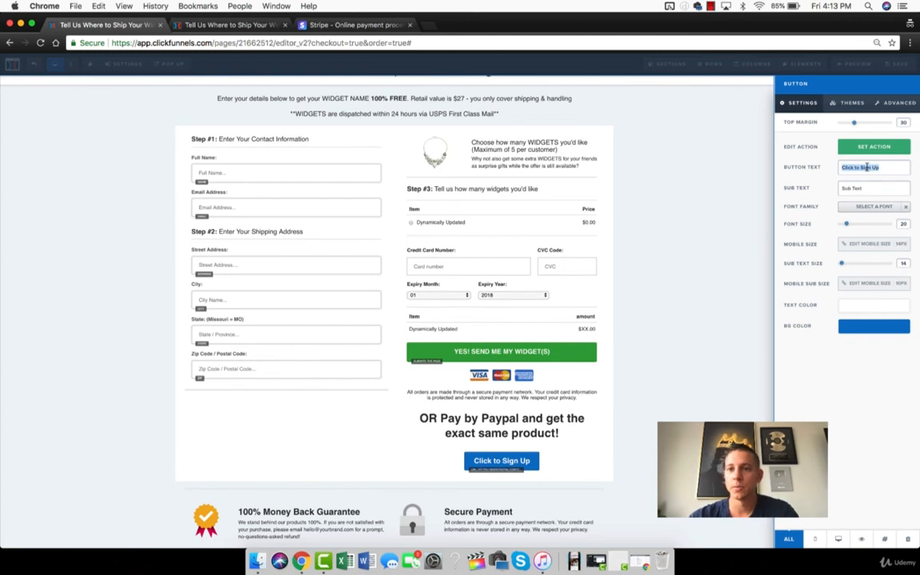
text(WHATSUP BBUY M)
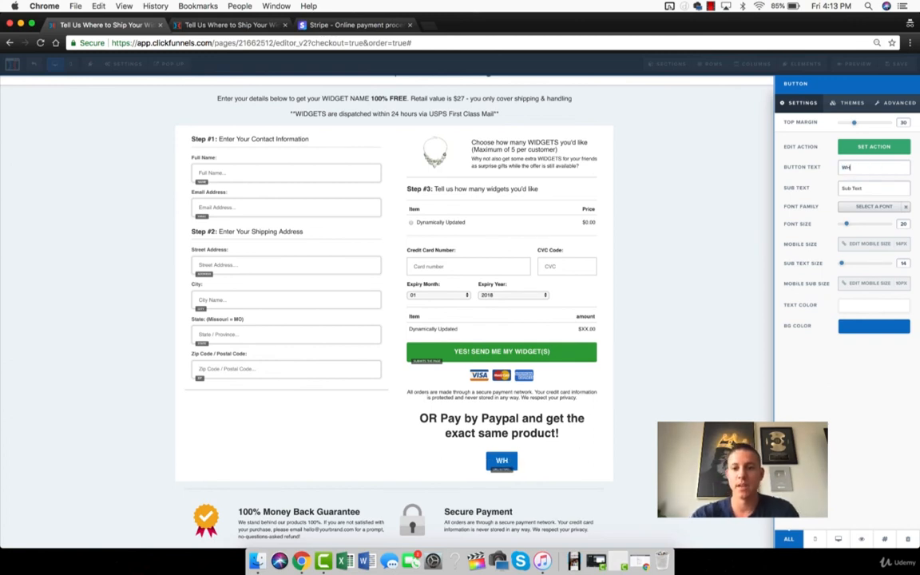
key(BackSpace)
key(BackSpace)
key(BackSpace)
key(BackSpace)
key(BackSpace)
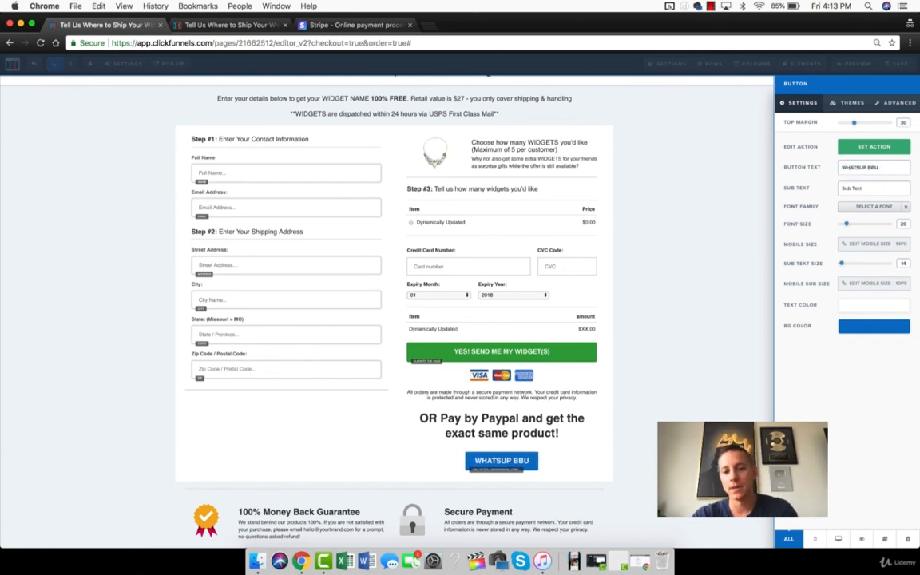
text(UY MY STUFF!)
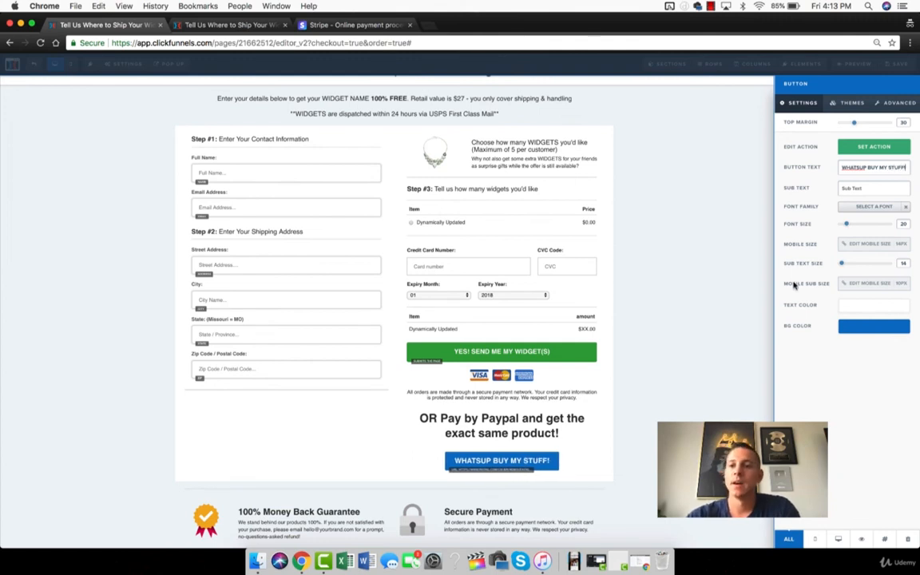
- Apply the Green Button theme to the PayPal button, and save the page while exiting to the funnel step overview
click(851, 105)
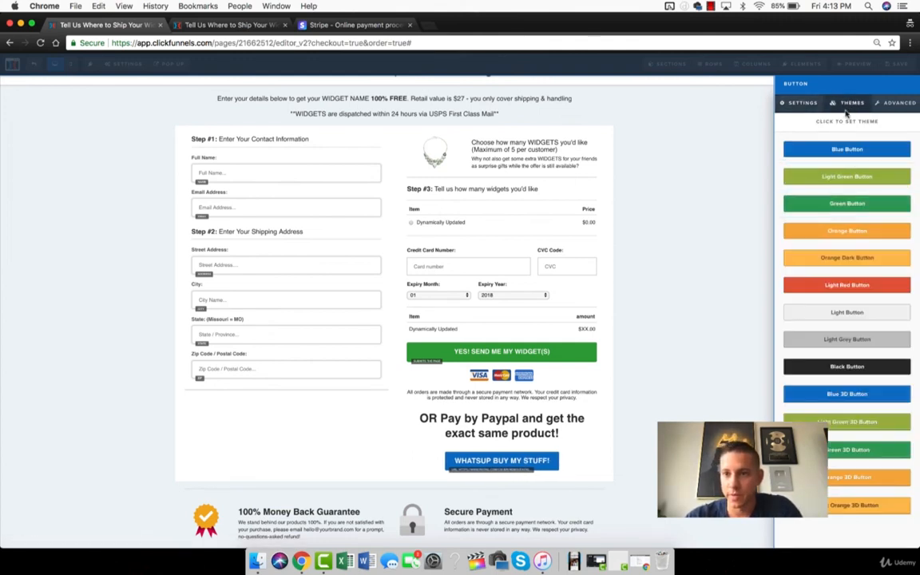
click(848, 203)
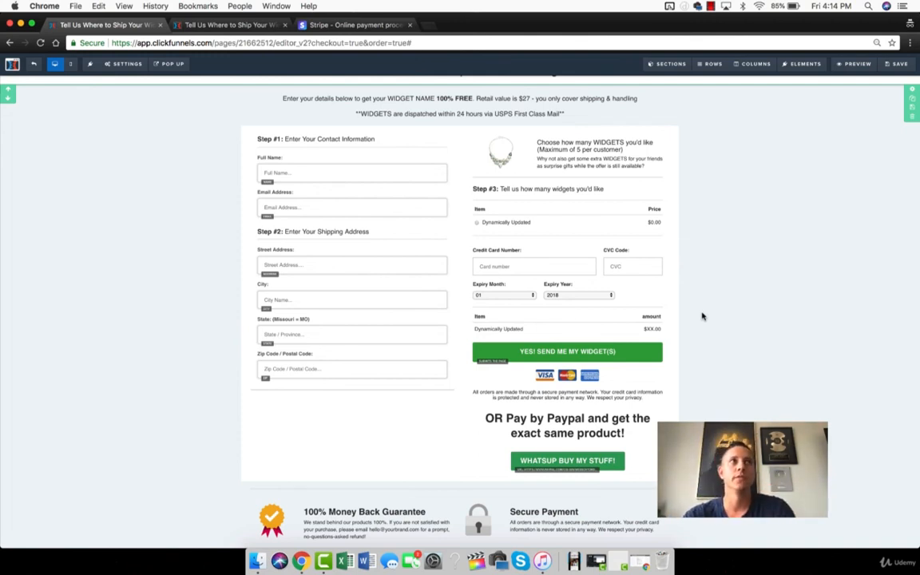
click(895, 66)
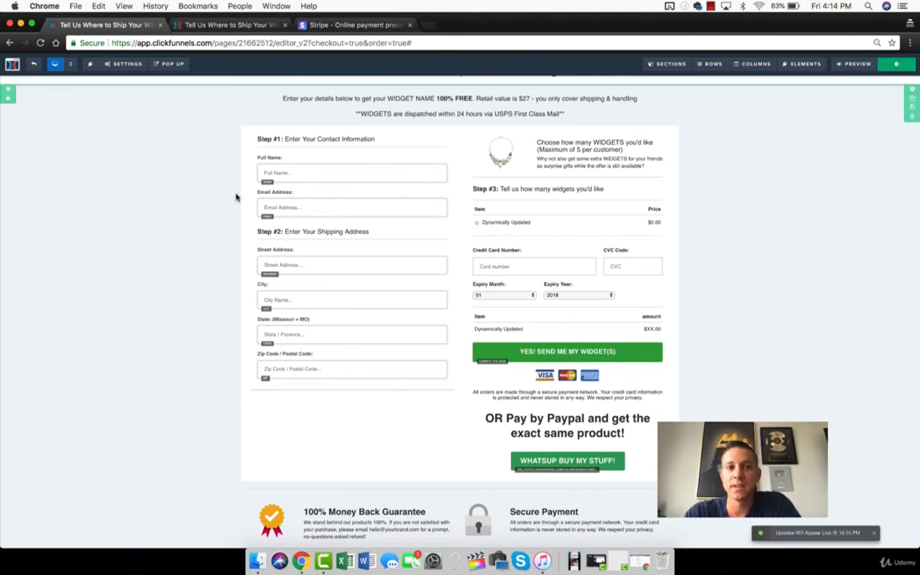
click(32, 64)
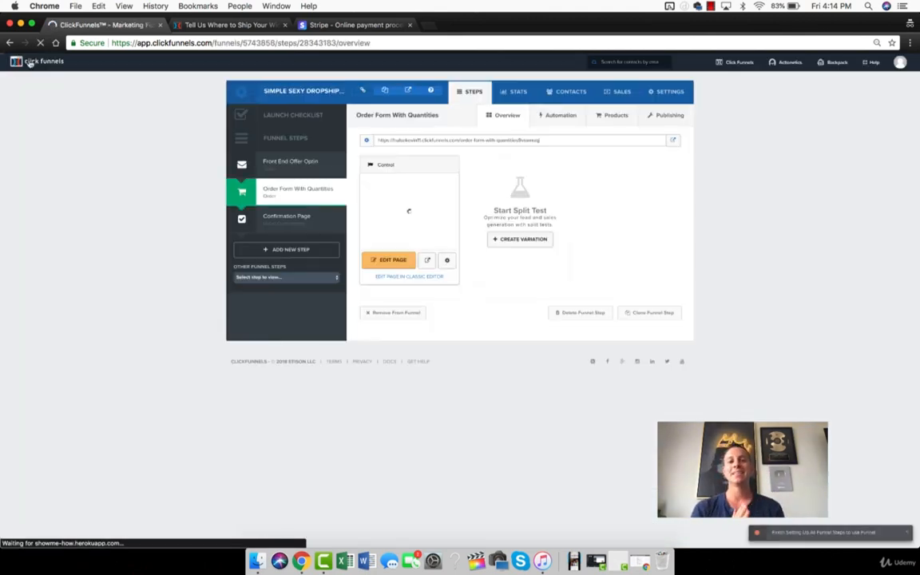